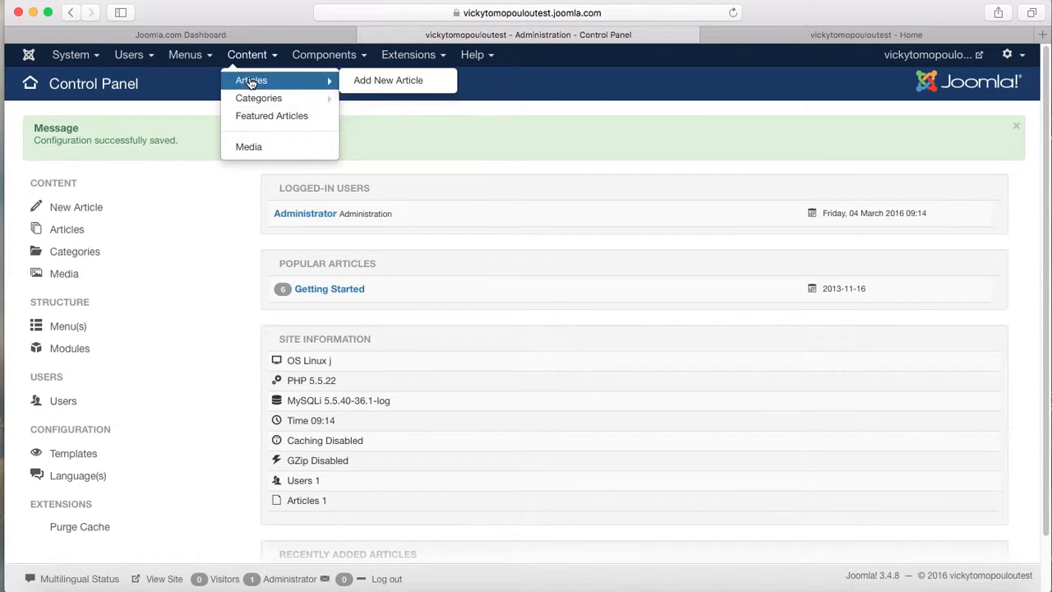
Step: View the website's home page and return to the administration control panel
{"action": "left_click", "coordinate": [187, 54]}
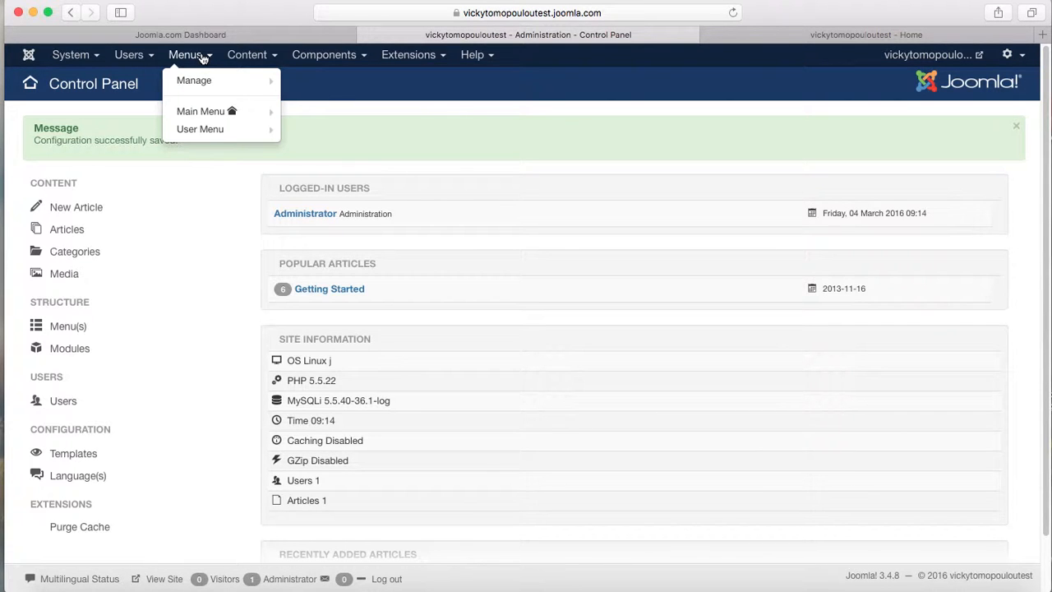
{"action": "mouse_move", "coordinate": [247, 54]}
{"action": "mouse_move", "coordinate": [251, 79]}
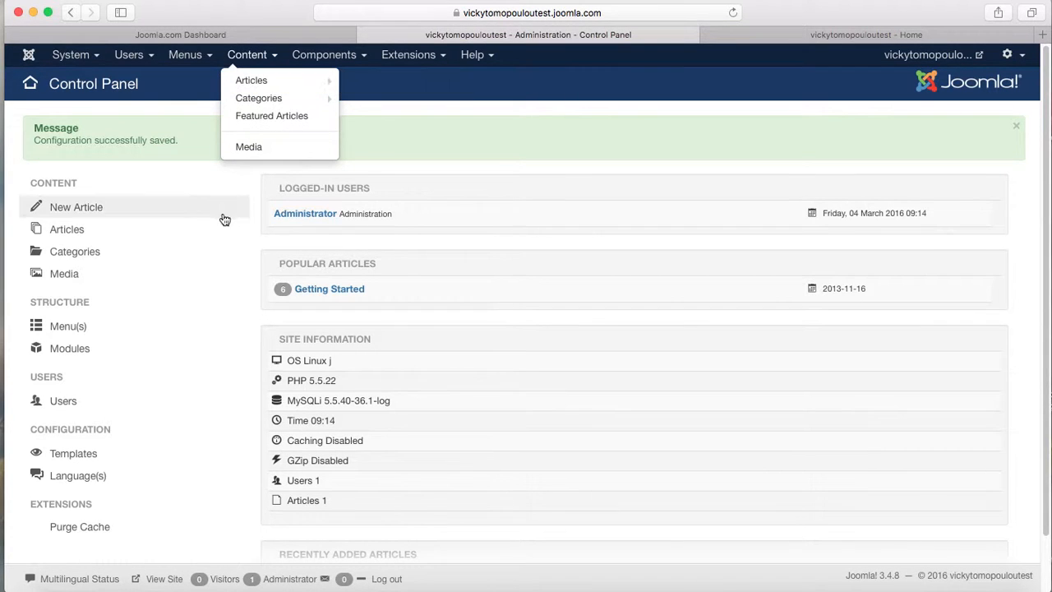
{"action": "left_click", "coordinate": [868, 36]}
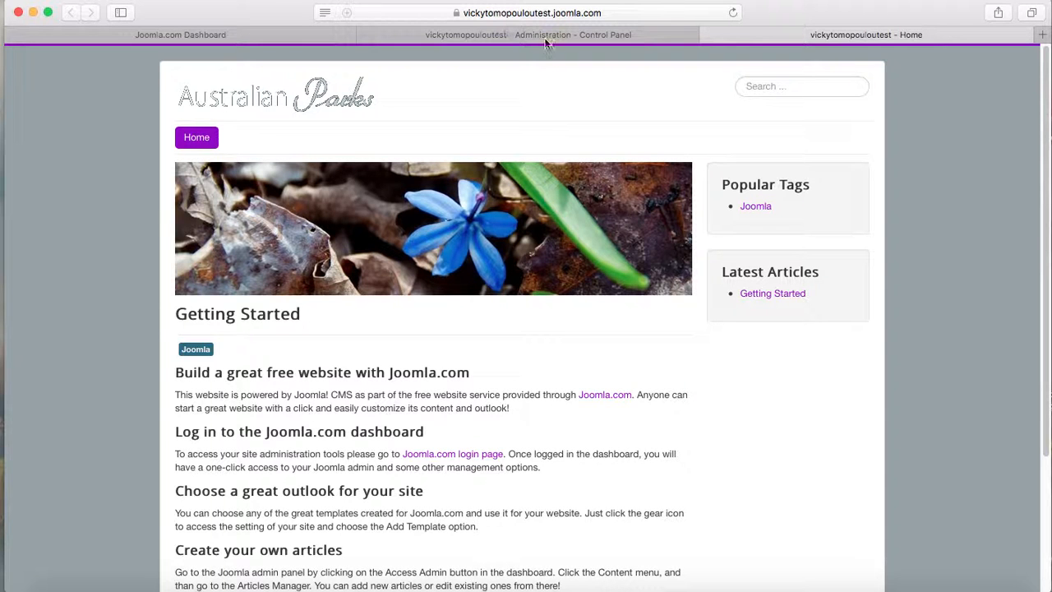
{"action": "left_click", "coordinate": [519, 35]}
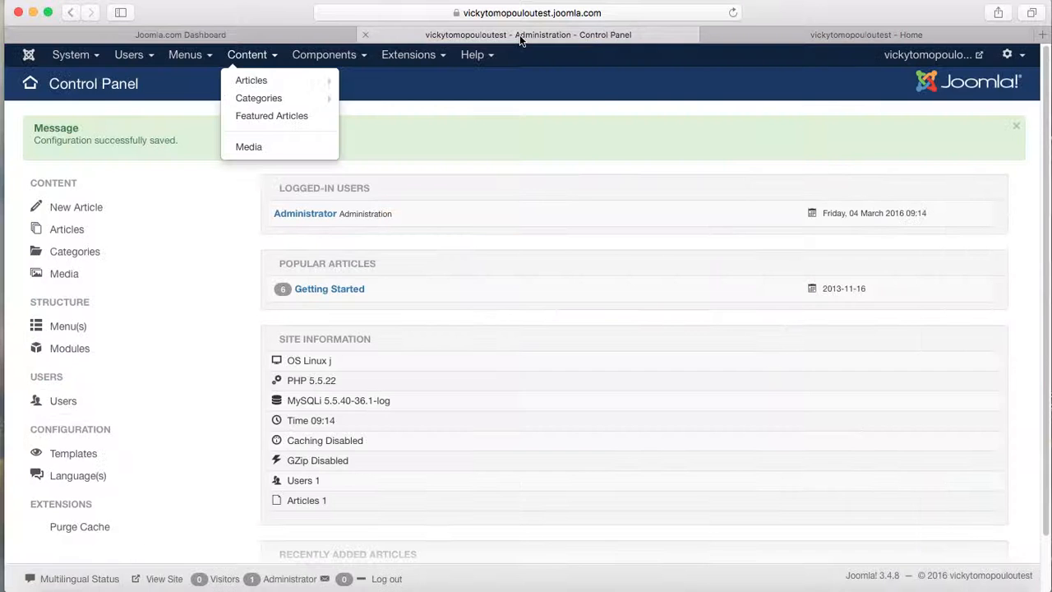
Step: Open the list of article categories in the administration area
{"action": "left_click", "coordinate": [480, 56]}
{"action": "left_click", "coordinate": [256, 55]}
{"action": "left_click", "coordinate": [249, 101]}
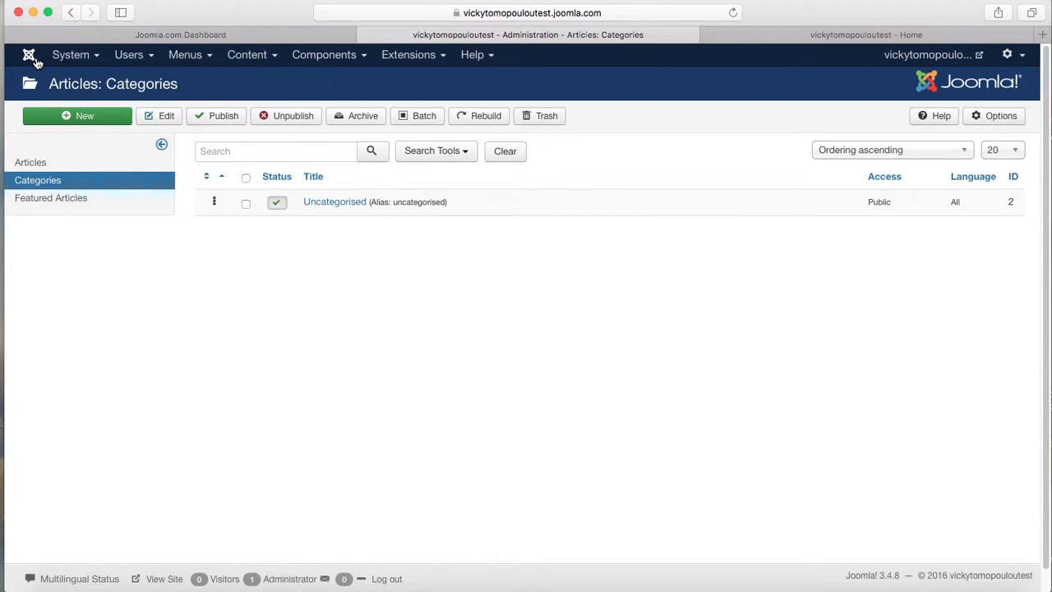
{"action": "left_click", "coordinate": [255, 57]}
{"action": "mouse_move", "coordinate": [254, 100]}
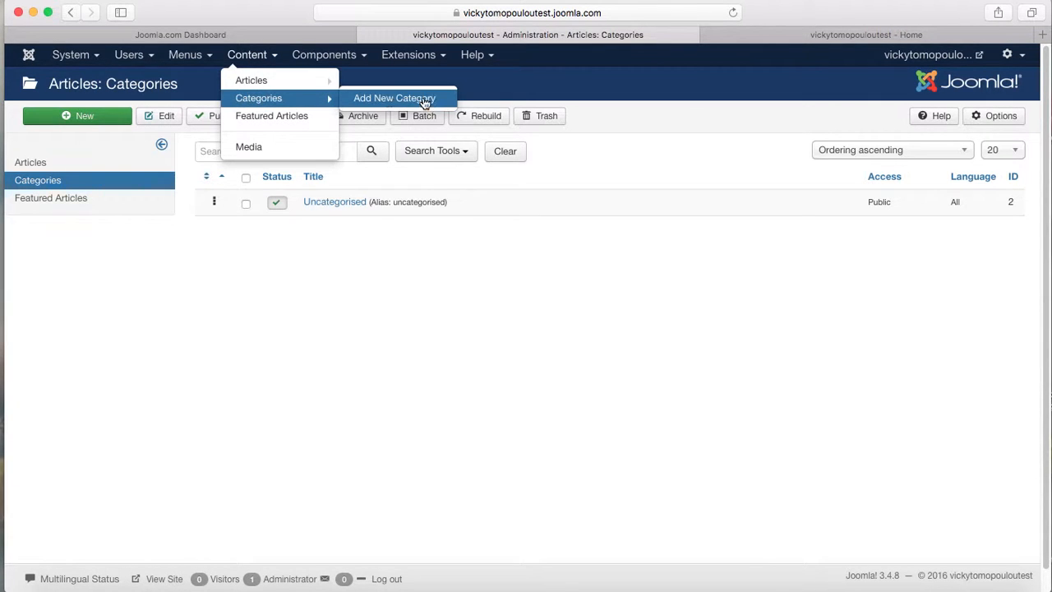
{"action": "left_click", "coordinate": [373, 276]}
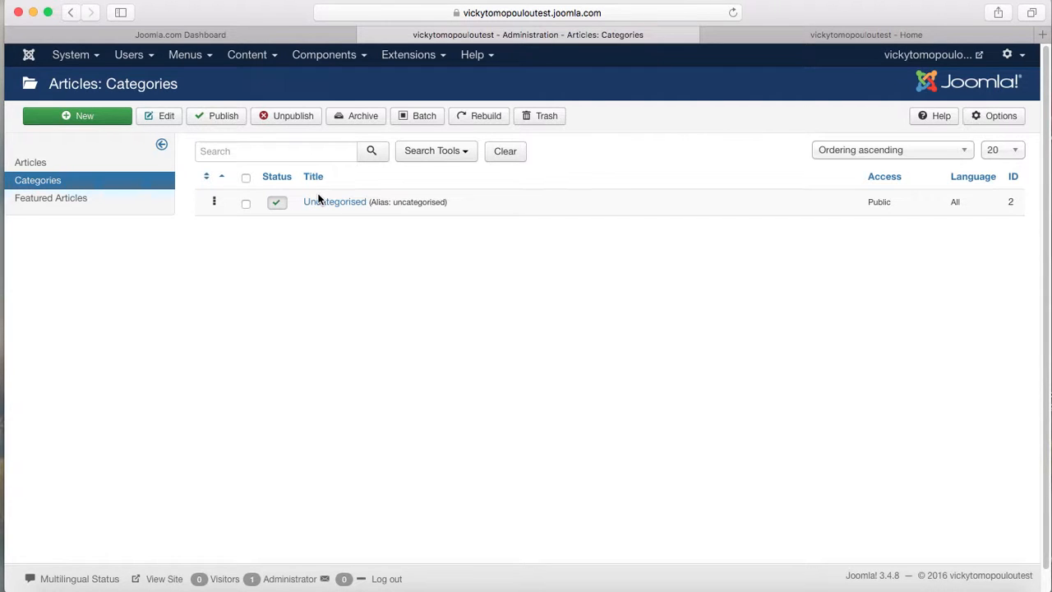
Step: Create a new article category titled "About", then save and close it
{"action": "left_click", "coordinate": [81, 118]}
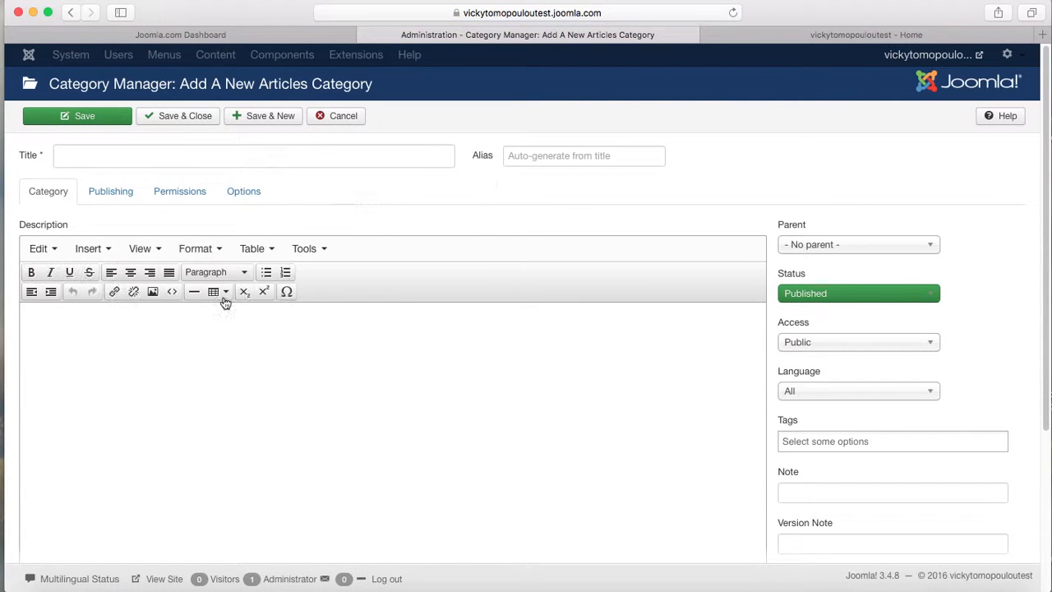
{"action": "left_click", "coordinate": [90, 155]}
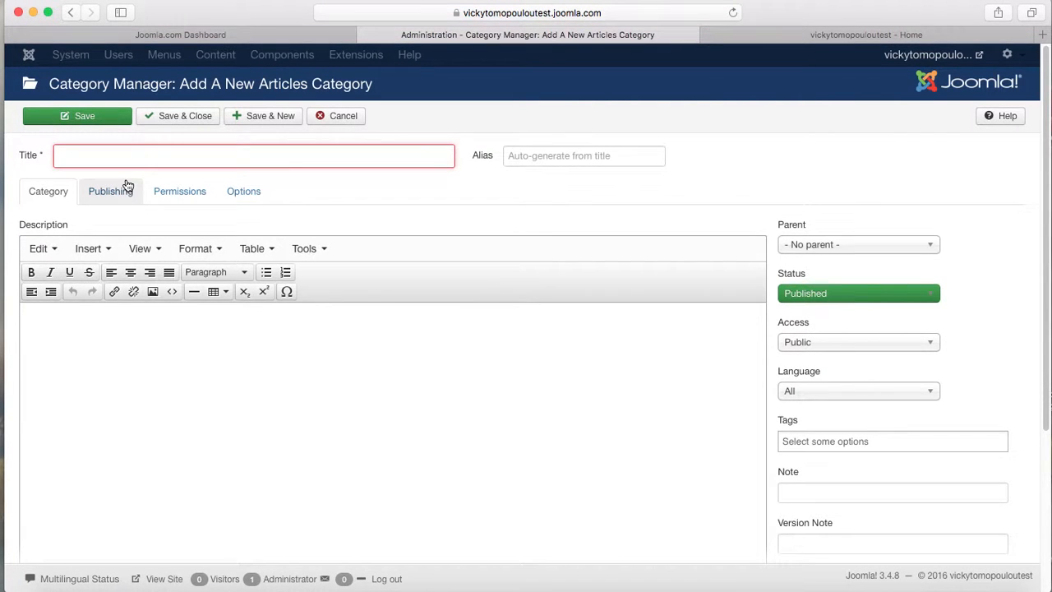
{"action": "type", "text": "About"}
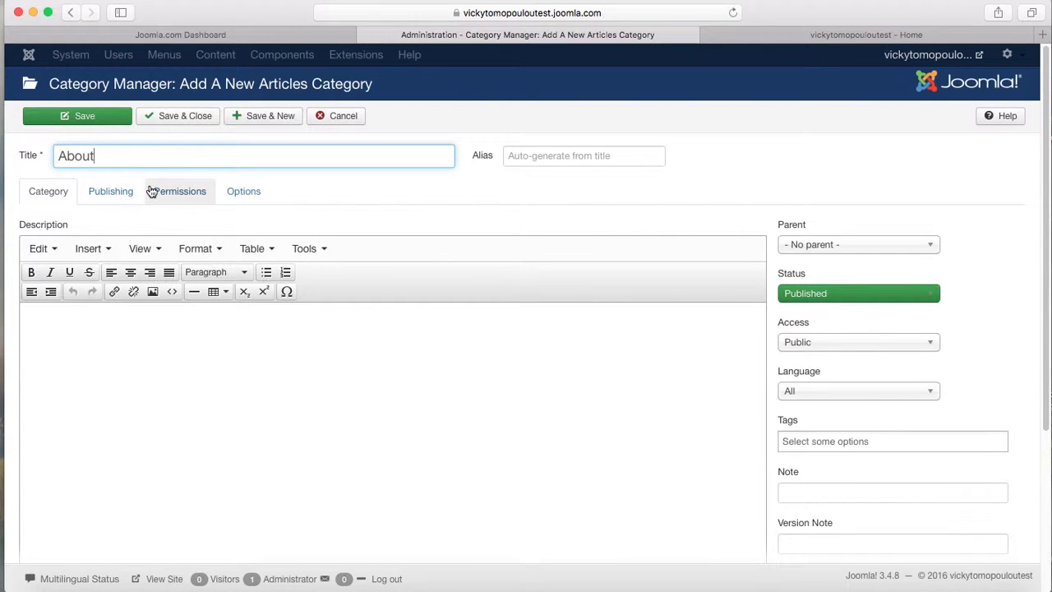
{"action": "left_click", "coordinate": [176, 123]}
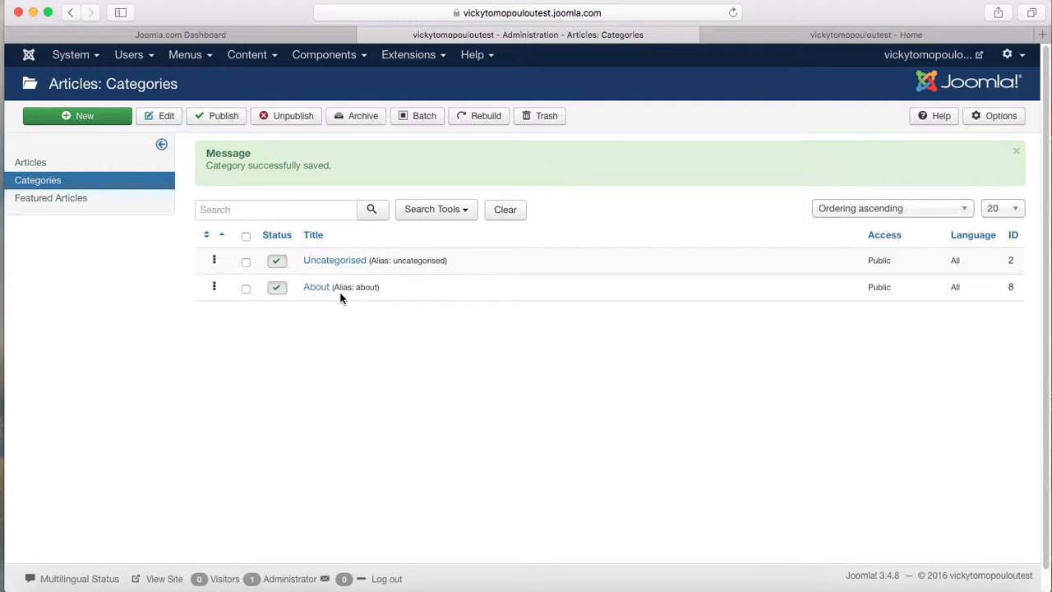
Step: Open the list of all articles in the administration area
{"action": "left_click", "coordinate": [247, 56]}
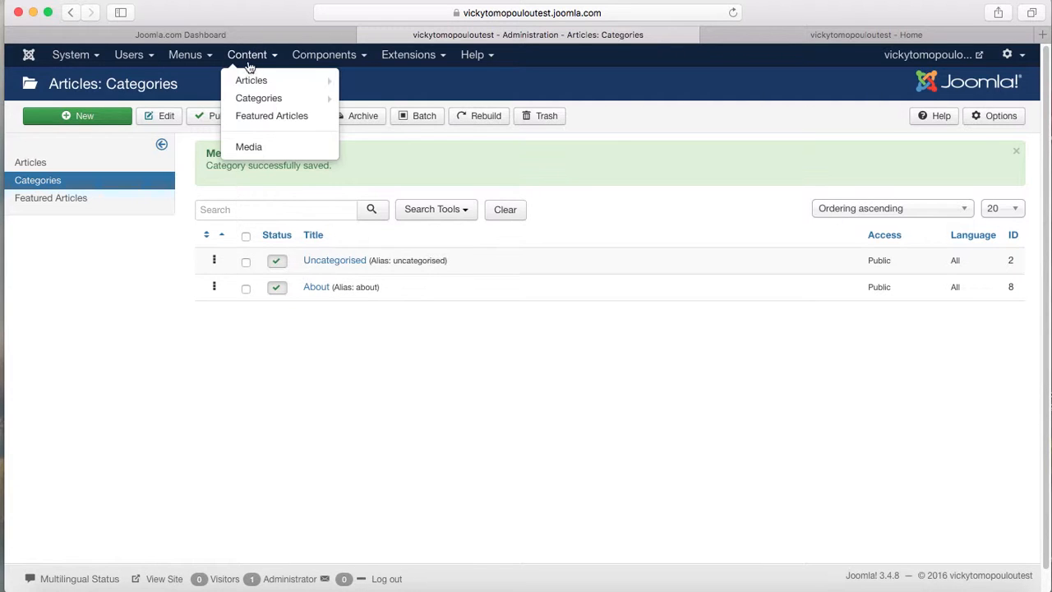
{"action": "mouse_move", "coordinate": [246, 103]}
{"action": "mouse_move", "coordinate": [246, 83]}
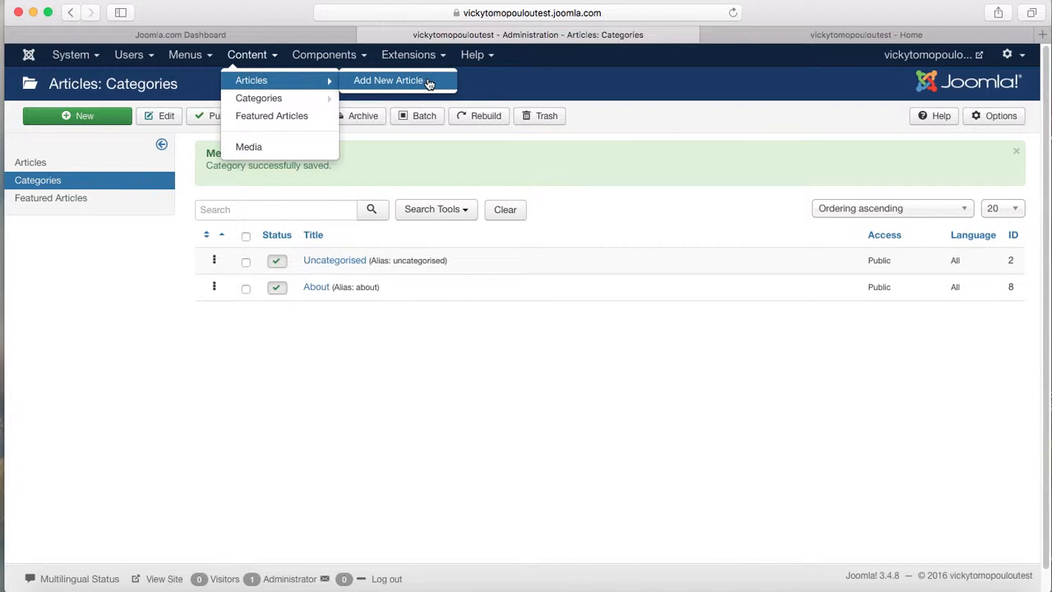
{"action": "left_click", "coordinate": [242, 82]}
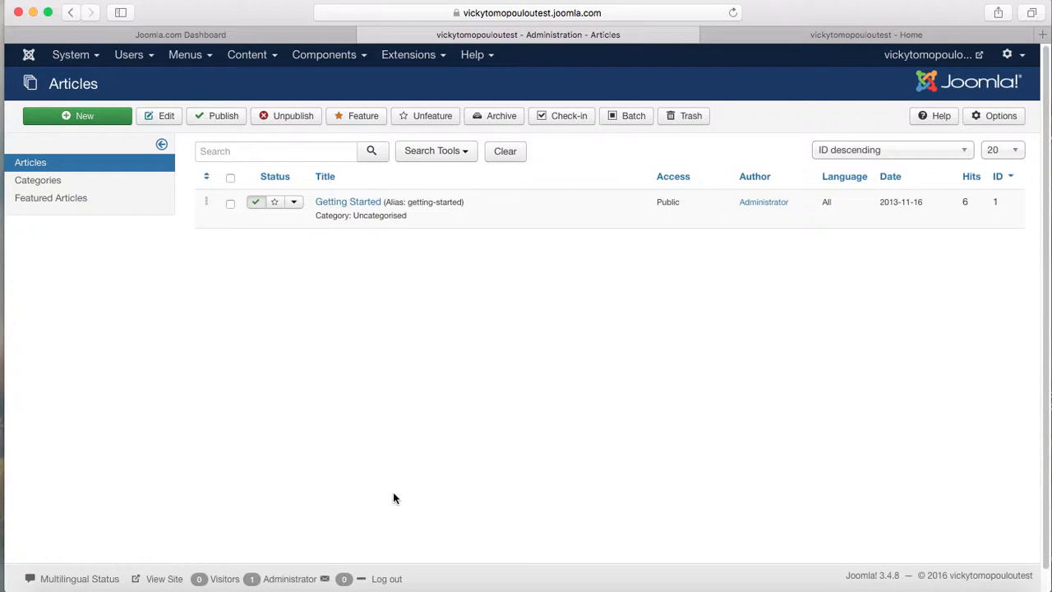
Step: Examine the Getting Started article's content, compare it with the website's home page, and close the article without editing
{"action": "left_click", "coordinate": [340, 202]}
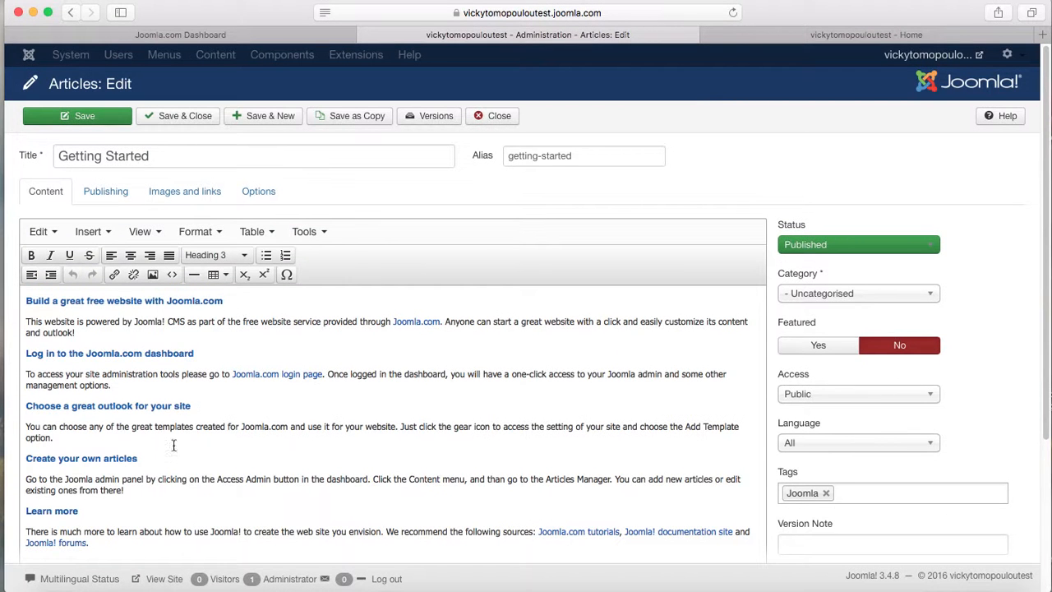
{"action": "left_click", "coordinate": [834, 33]}
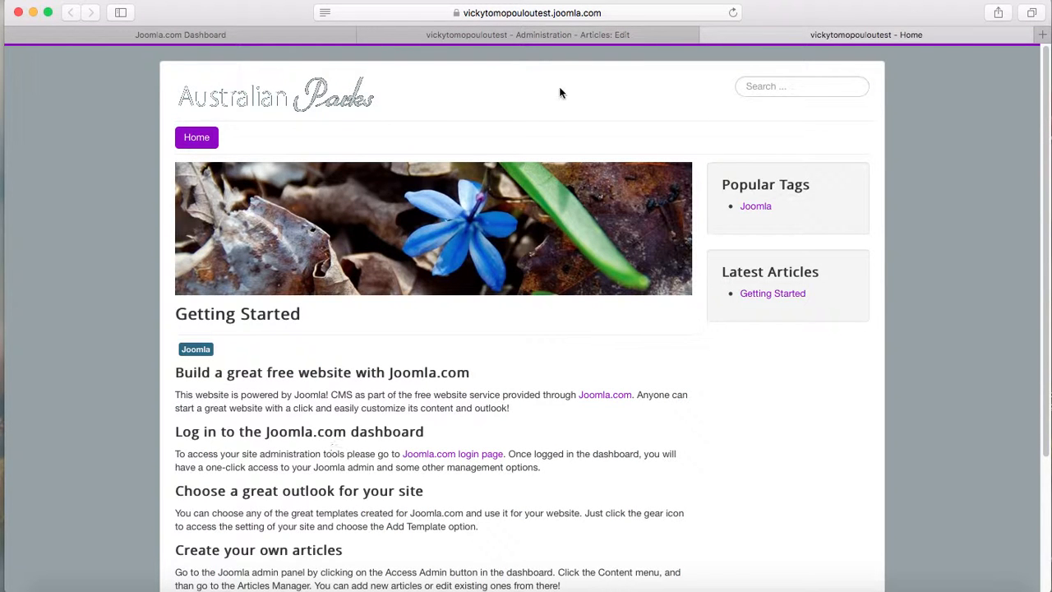
{"action": "left_click", "coordinate": [548, 36]}
{"action": "left_click", "coordinate": [501, 116]}
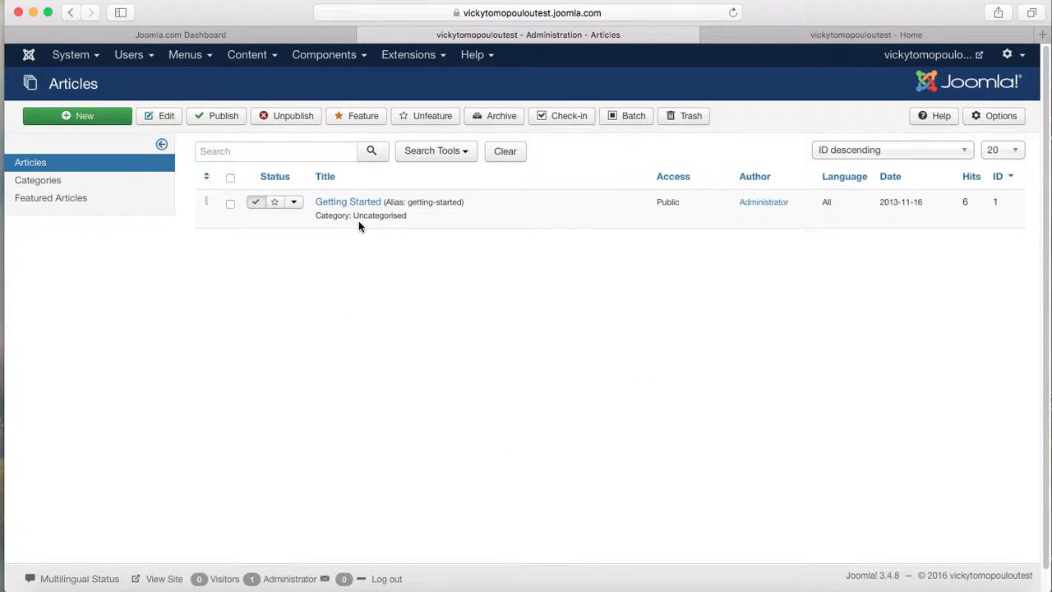
Step: Create a new article titled "About Us" with the body text "This is the area where the about us text will be placed."
{"action": "left_click", "coordinate": [90, 116]}
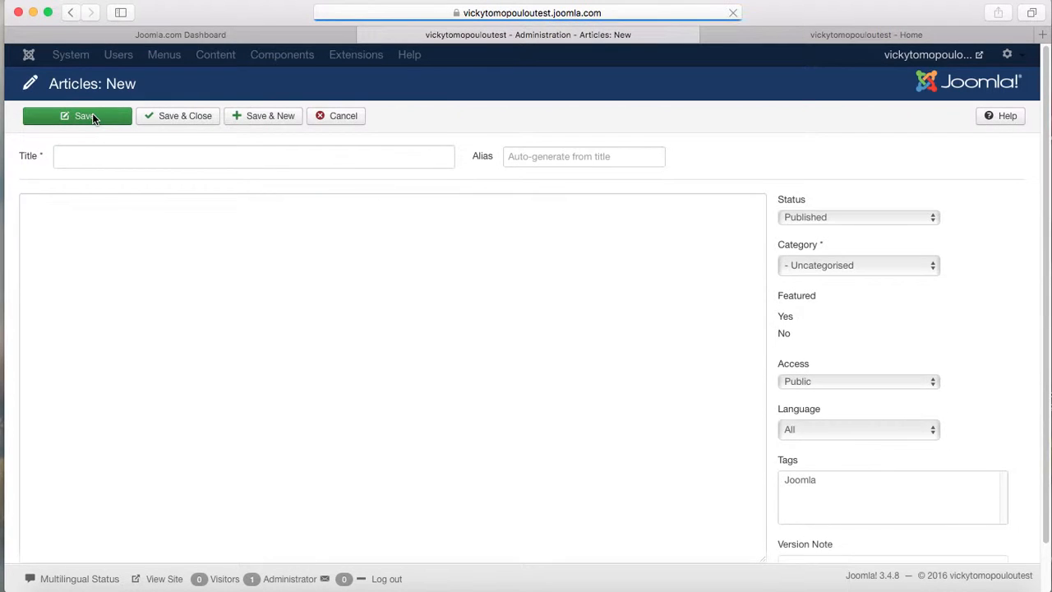
{"action": "left_click", "coordinate": [115, 157]}
{"action": "type", "text": "About Us"}
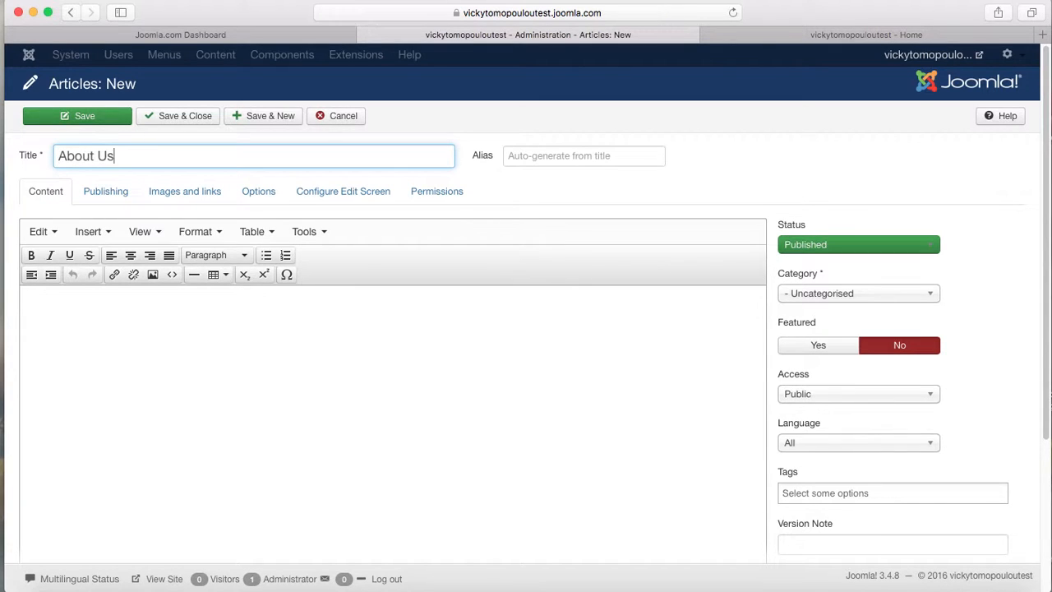
{"action": "left_click", "coordinate": [110, 321]}
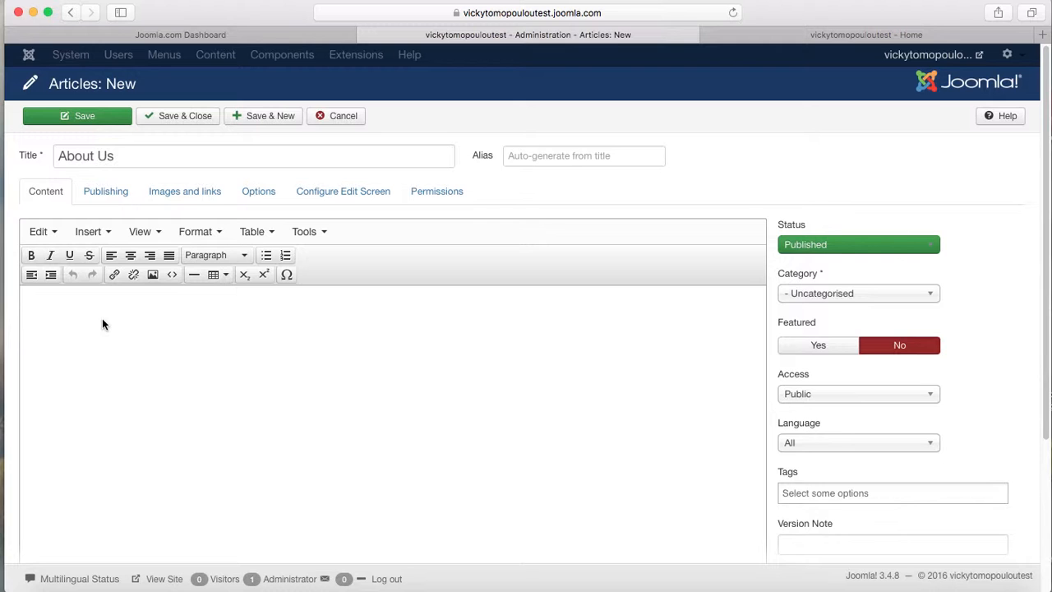
{"action": "type", "text": "This is the area where the about us "}
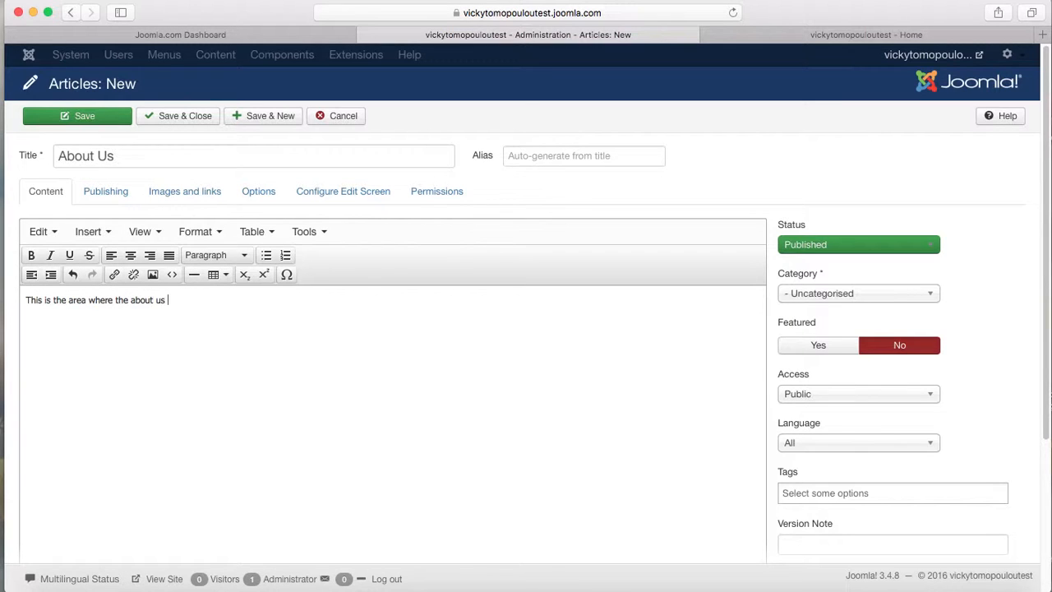
{"action": "type", "text": "text will be placed."}
Step: Assign the article to the About category, then save and close it
{"action": "left_click", "coordinate": [856, 297]}
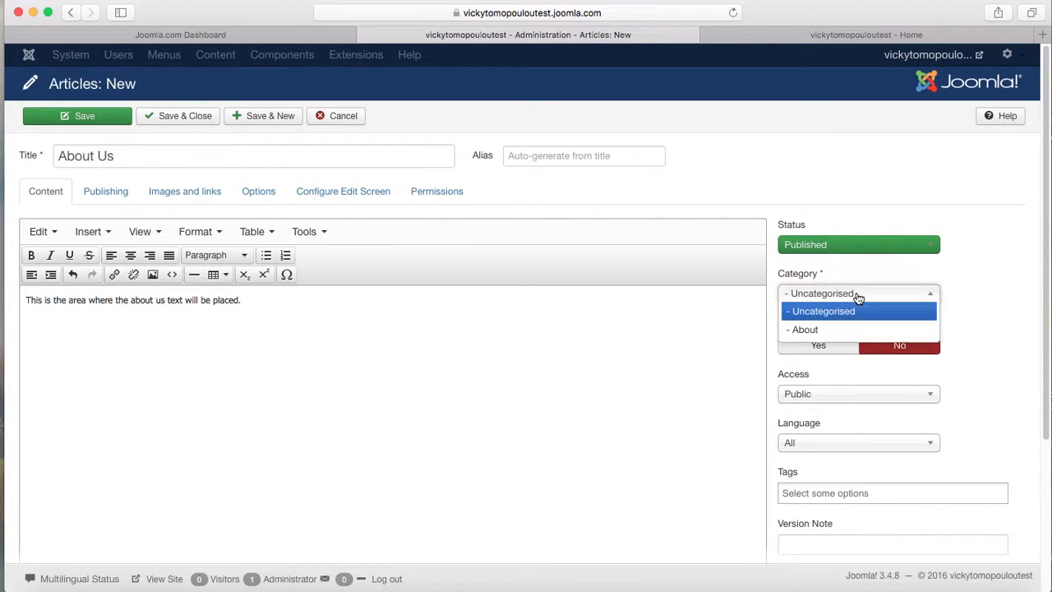
{"action": "left_click", "coordinate": [808, 329]}
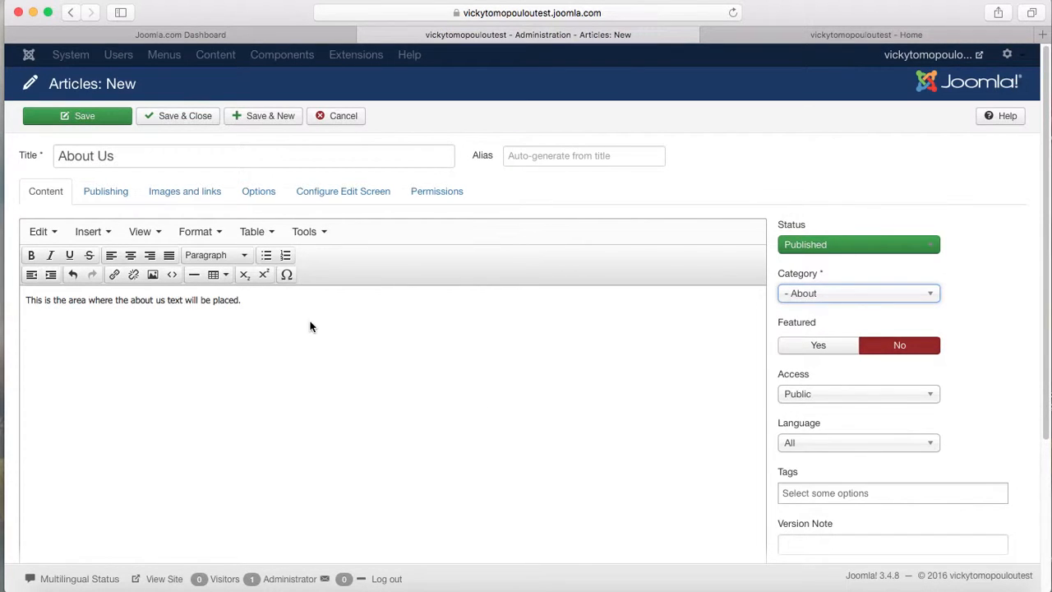
{"action": "left_click", "coordinate": [182, 118]}
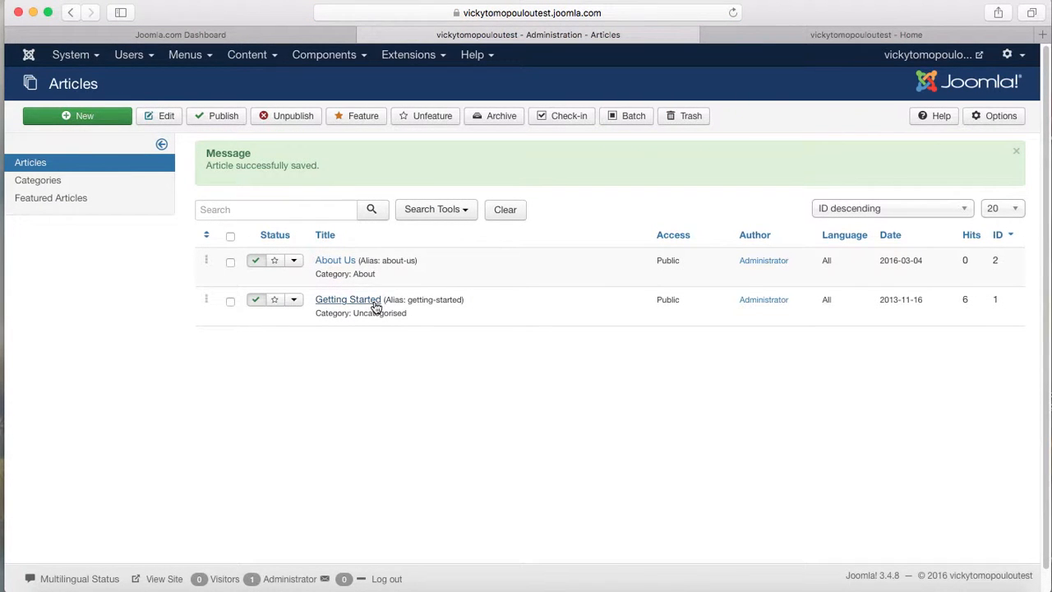
Step: Reload the website's home page to check its Latest Articles list, then return to the administration area
{"action": "left_click", "coordinate": [907, 34]}
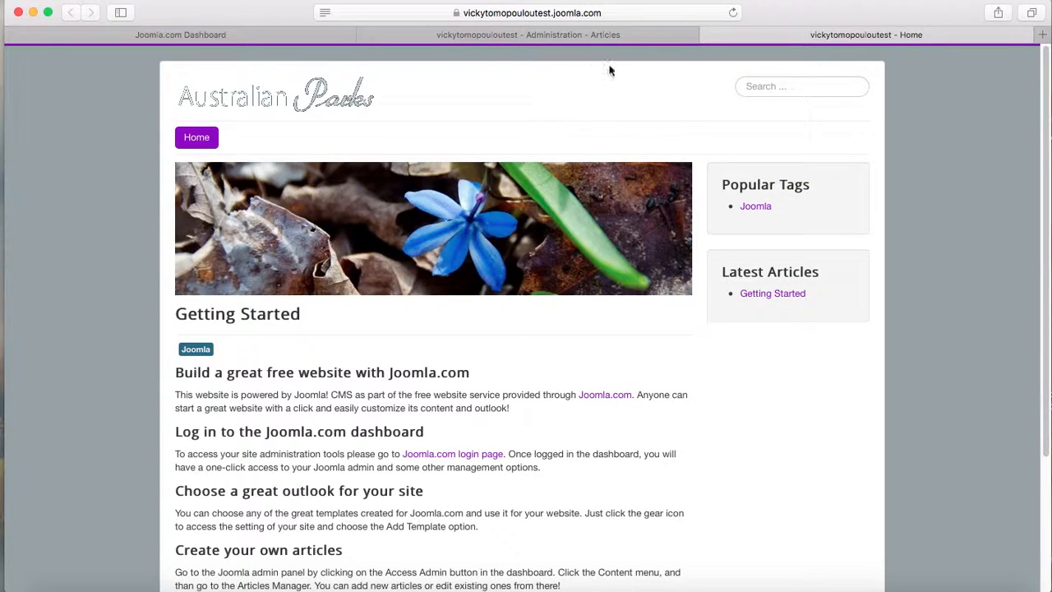
{"action": "left_click", "coordinate": [596, 35]}
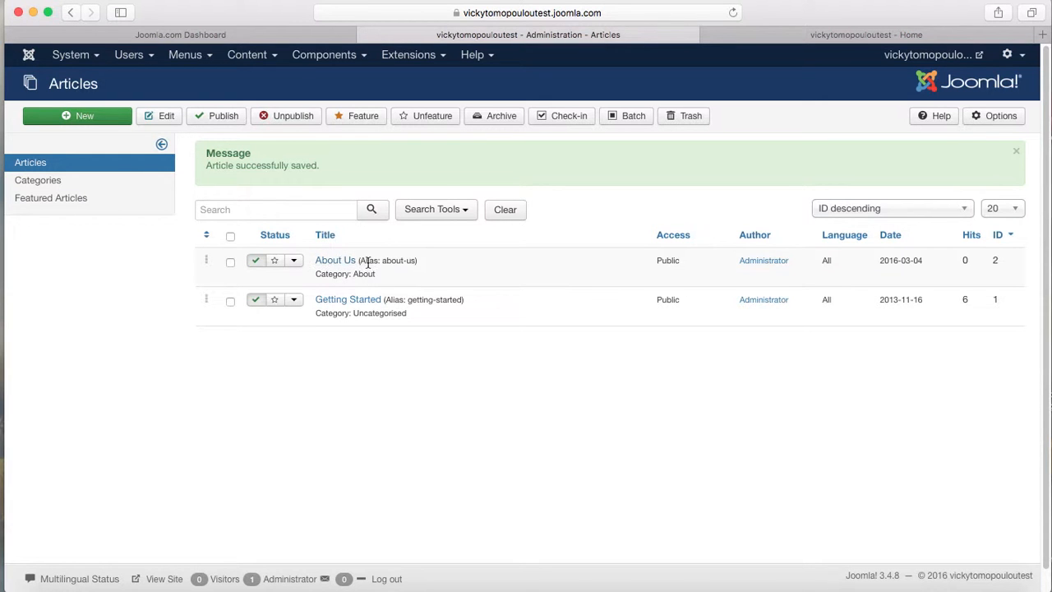
{"action": "left_click", "coordinate": [863, 35]}
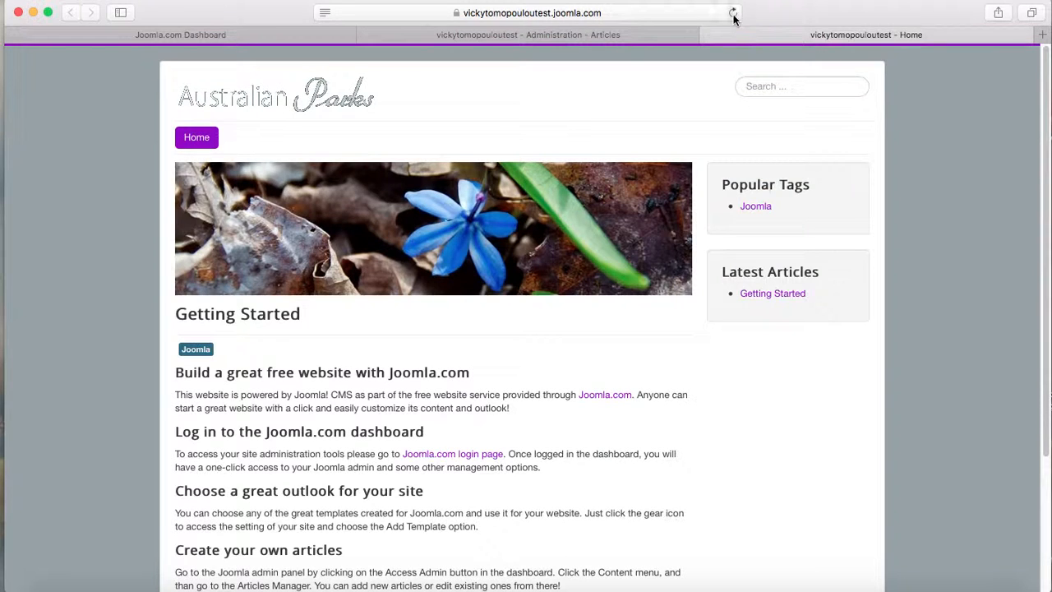
{"action": "left_click", "coordinate": [732, 14]}
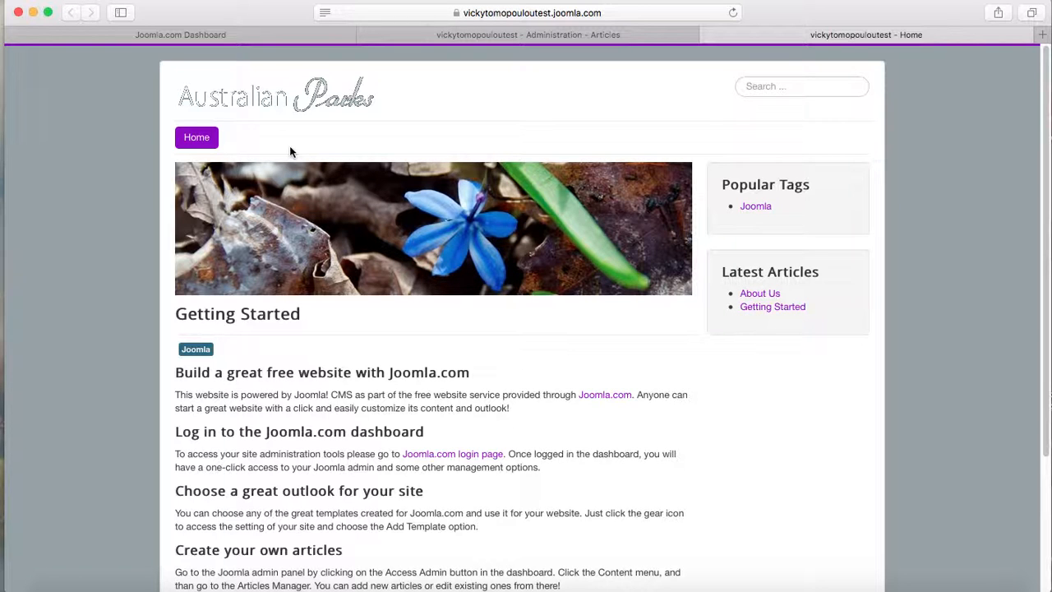
{"action": "left_click", "coordinate": [526, 37]}
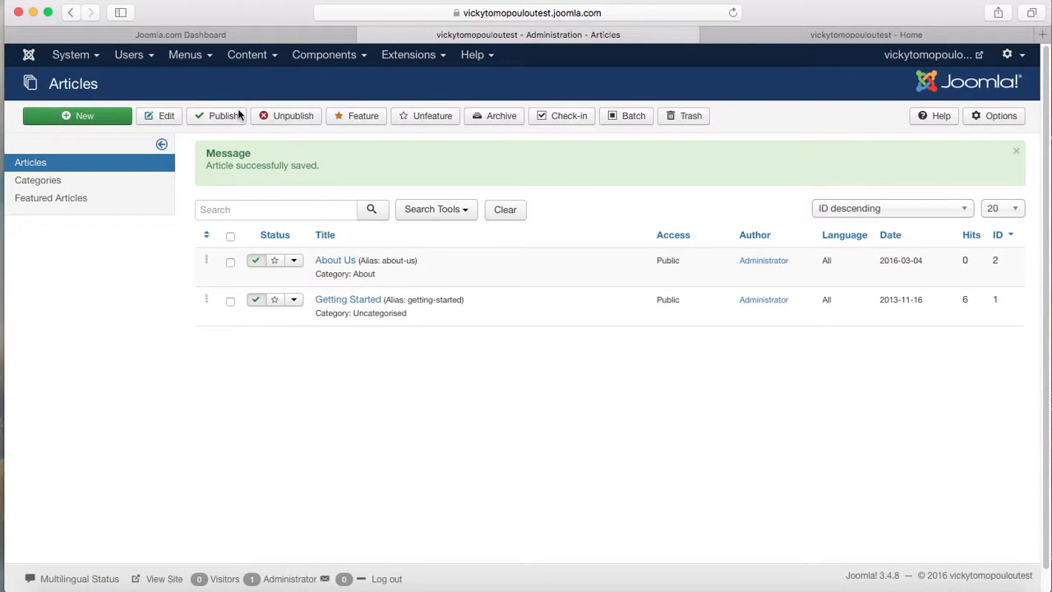
Step: Open the list of menu items belonging to the Main Menu
{"action": "left_click", "coordinate": [253, 56]}
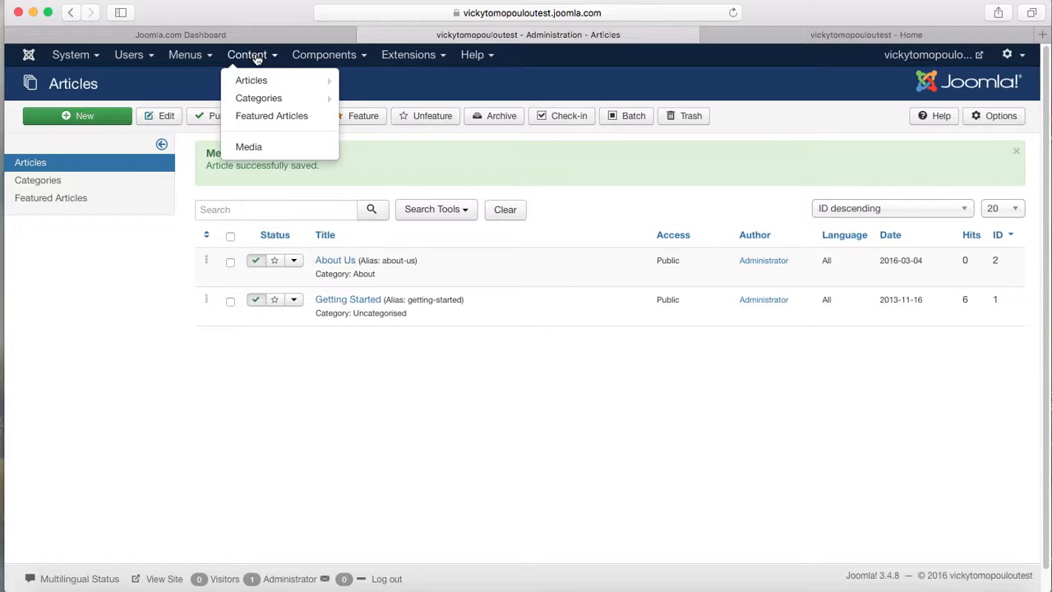
{"action": "mouse_move", "coordinate": [248, 104]}
{"action": "mouse_move", "coordinate": [248, 86]}
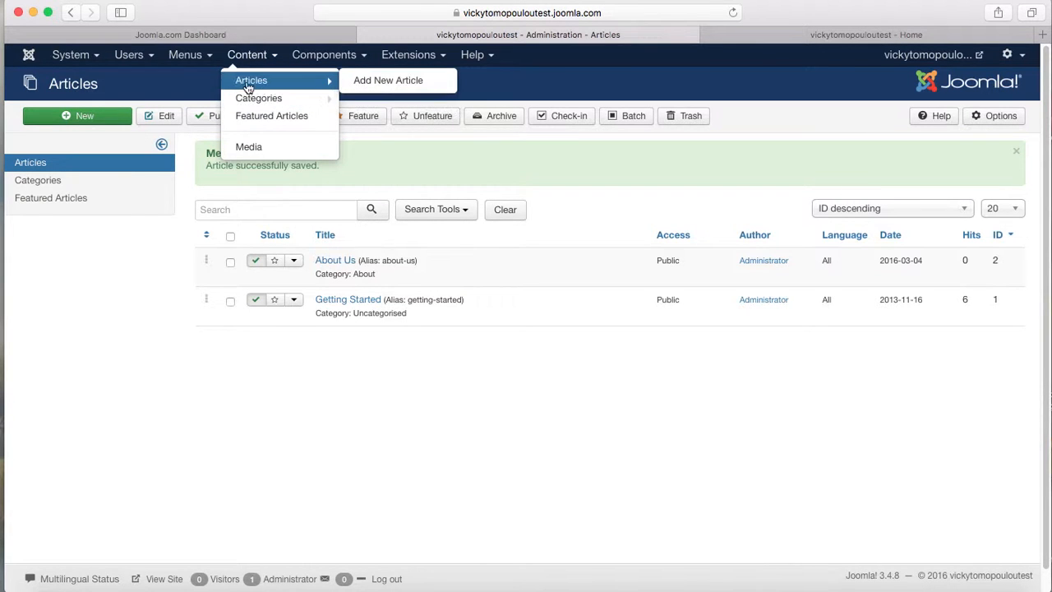
{"action": "left_click", "coordinate": [187, 56]}
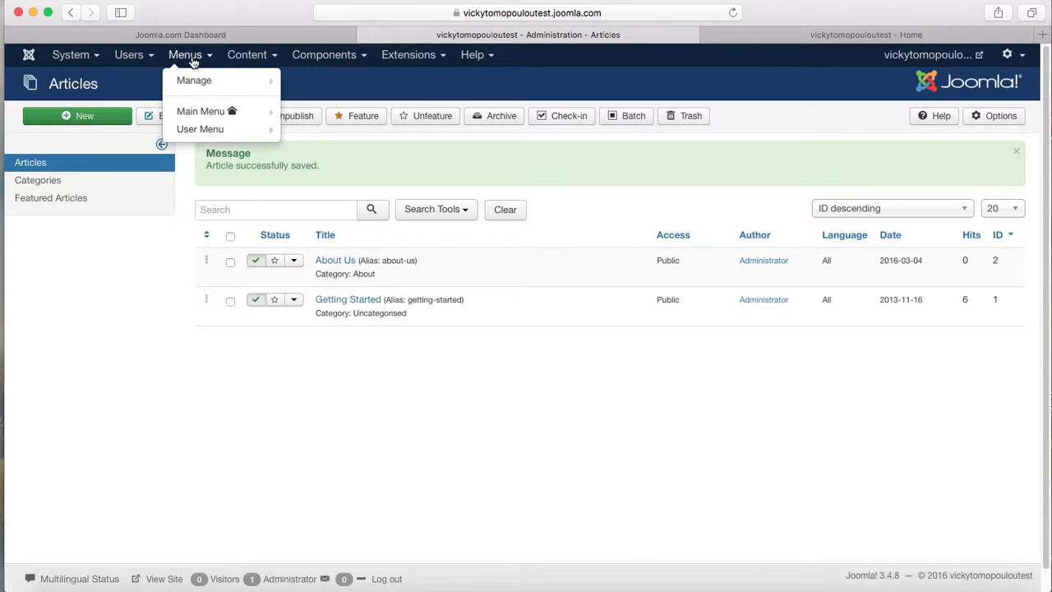
{"action": "mouse_move", "coordinate": [189, 112]}
{"action": "left_click", "coordinate": [185, 117]}
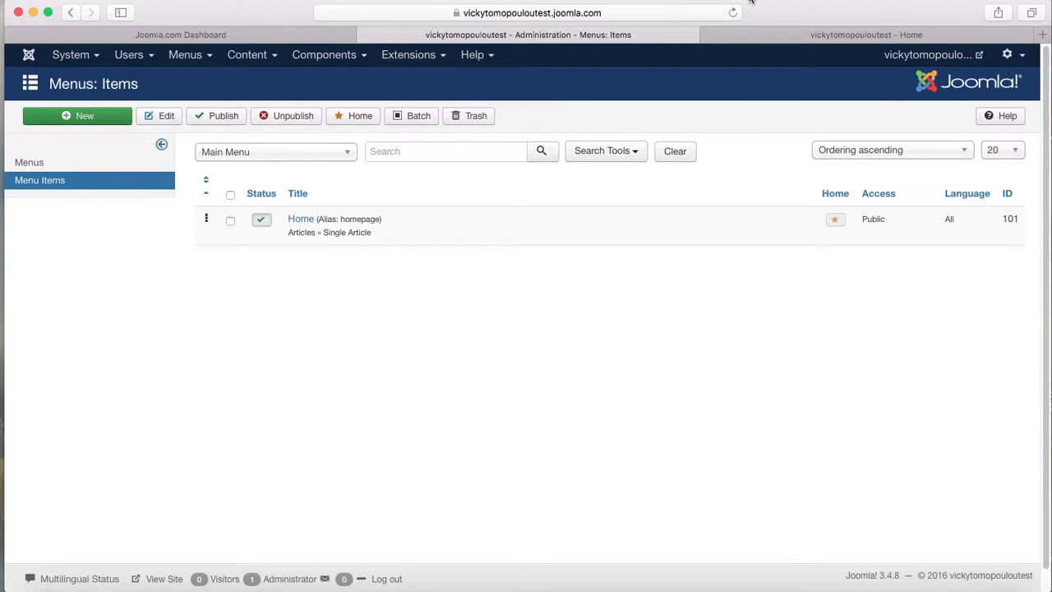
Step: Check the website's menu, then start a new Main Menu item titled "About Us" with the Single Article type
{"action": "left_click", "coordinate": [857, 36]}
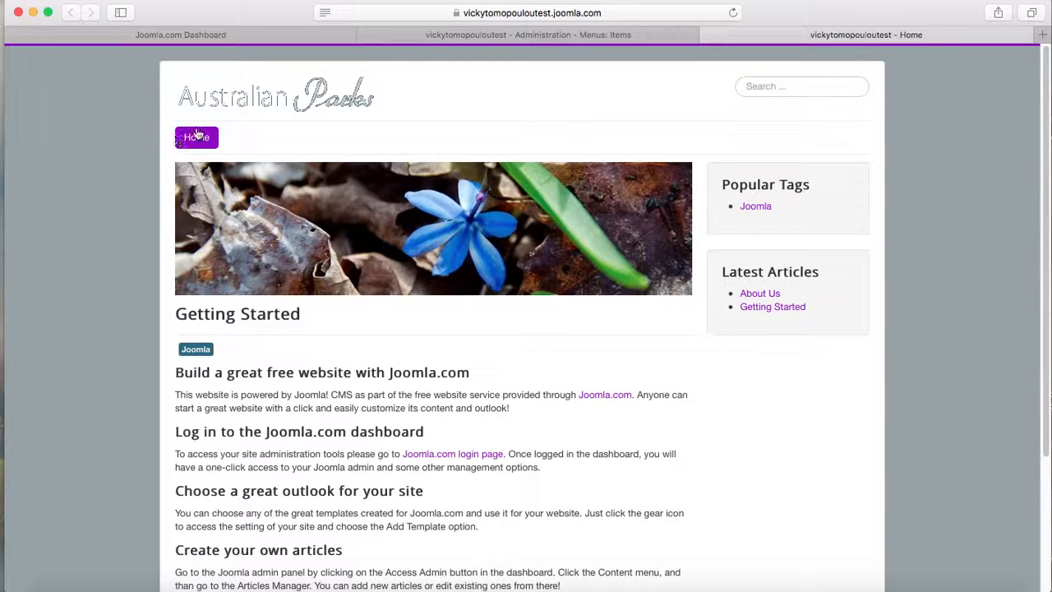
{"action": "left_click", "coordinate": [571, 37]}
{"action": "left_click", "coordinate": [90, 116]}
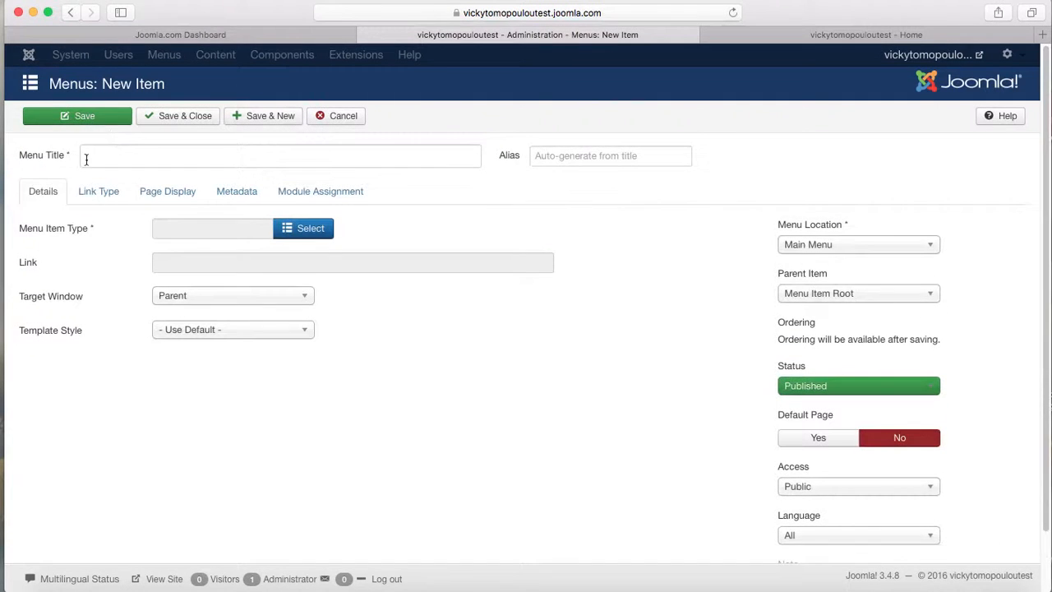
{"action": "left_click", "coordinate": [99, 156]}
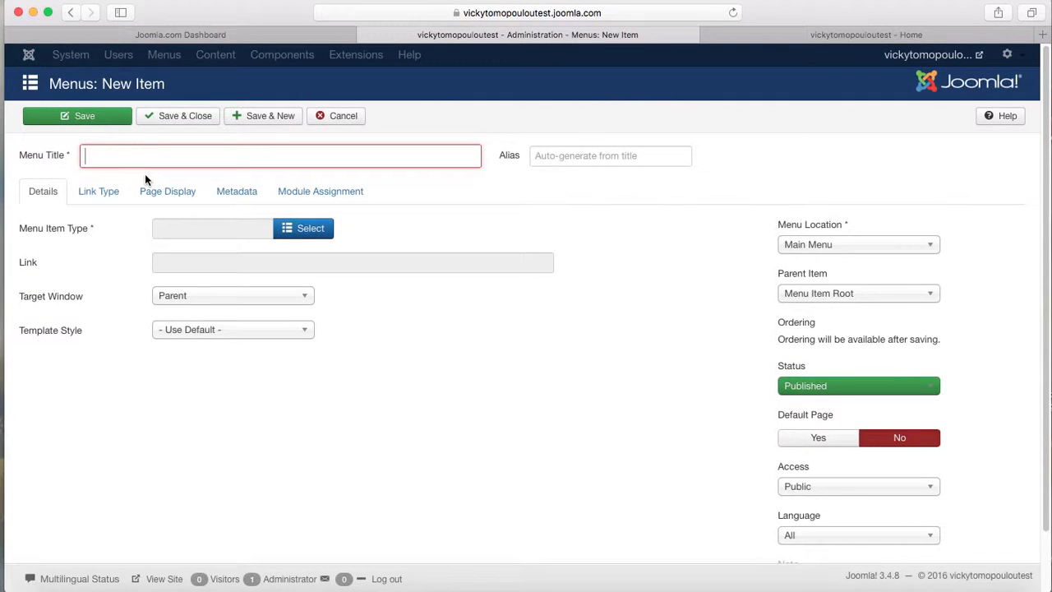
{"action": "type", "text": "About Us"}
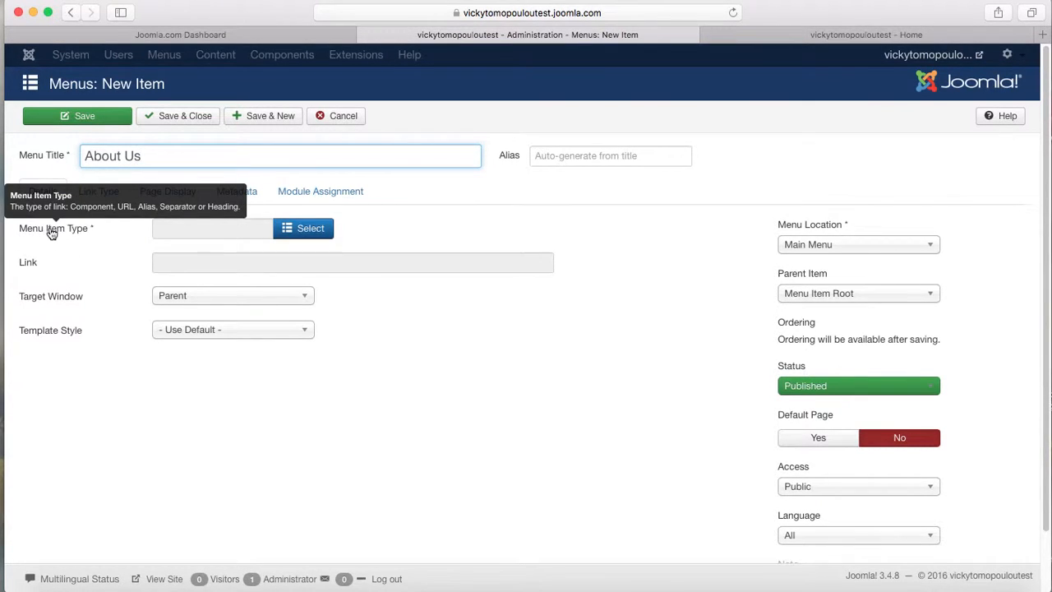
{"action": "left_click", "coordinate": [300, 236]}
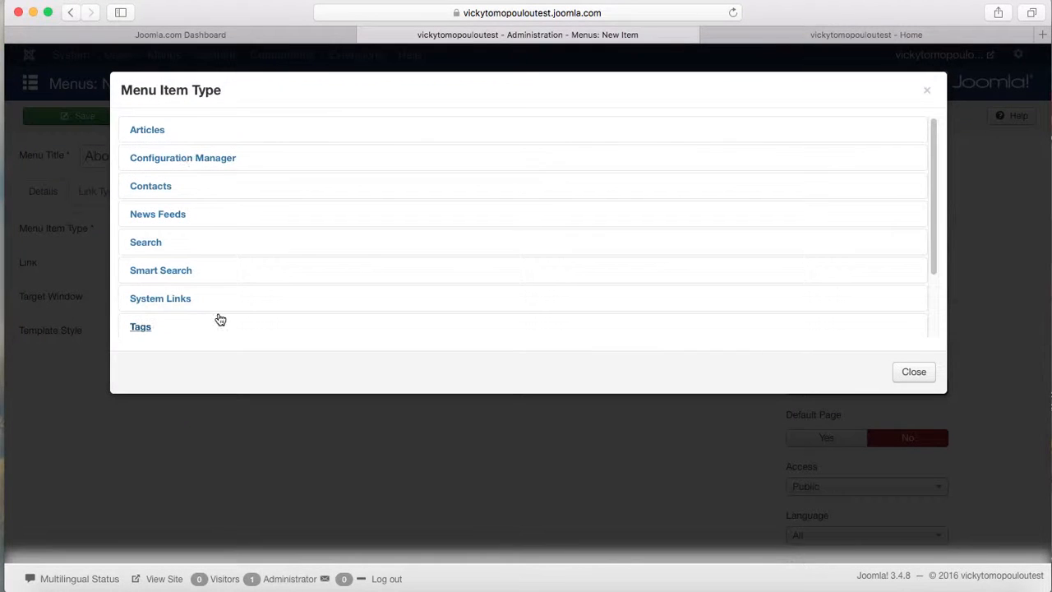
{"action": "left_click", "coordinate": [145, 134]}
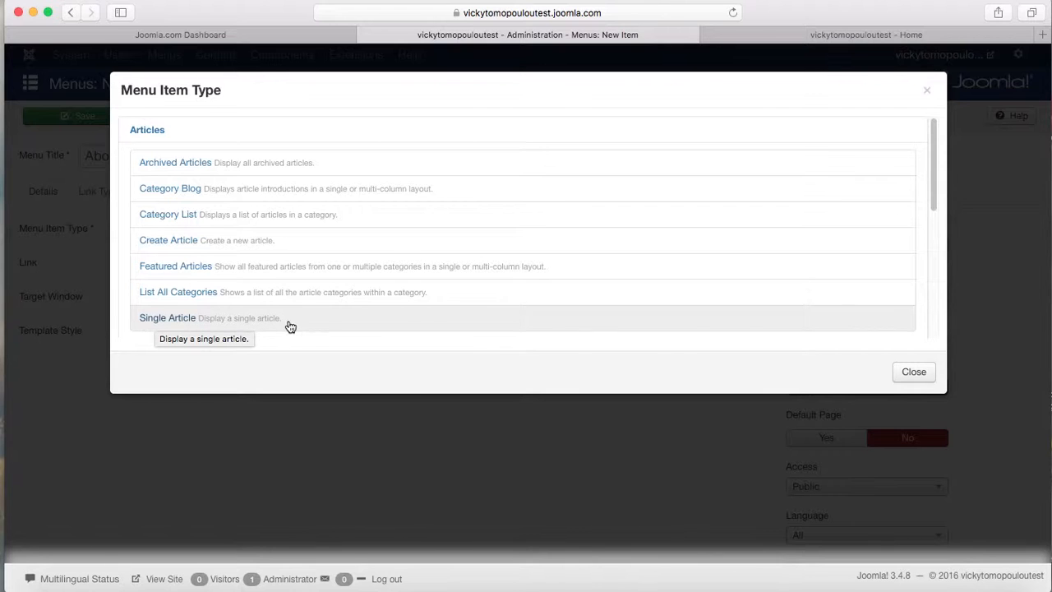
{"action": "left_click", "coordinate": [165, 320]}
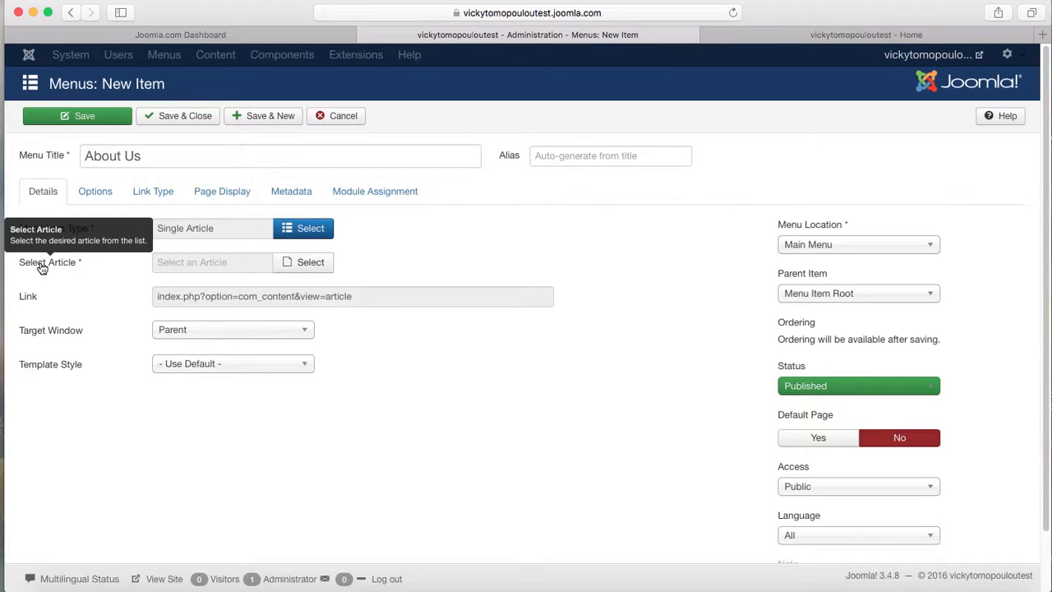
Step: Link the menu item to the About Us article, then save and close it
{"action": "left_click", "coordinate": [294, 262]}
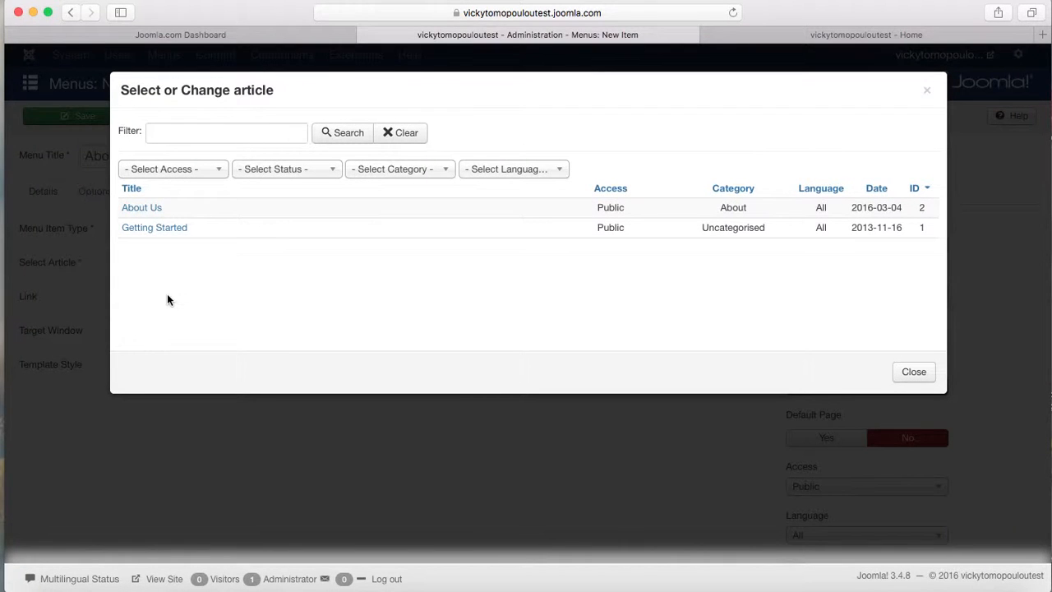
{"action": "left_click", "coordinate": [141, 208]}
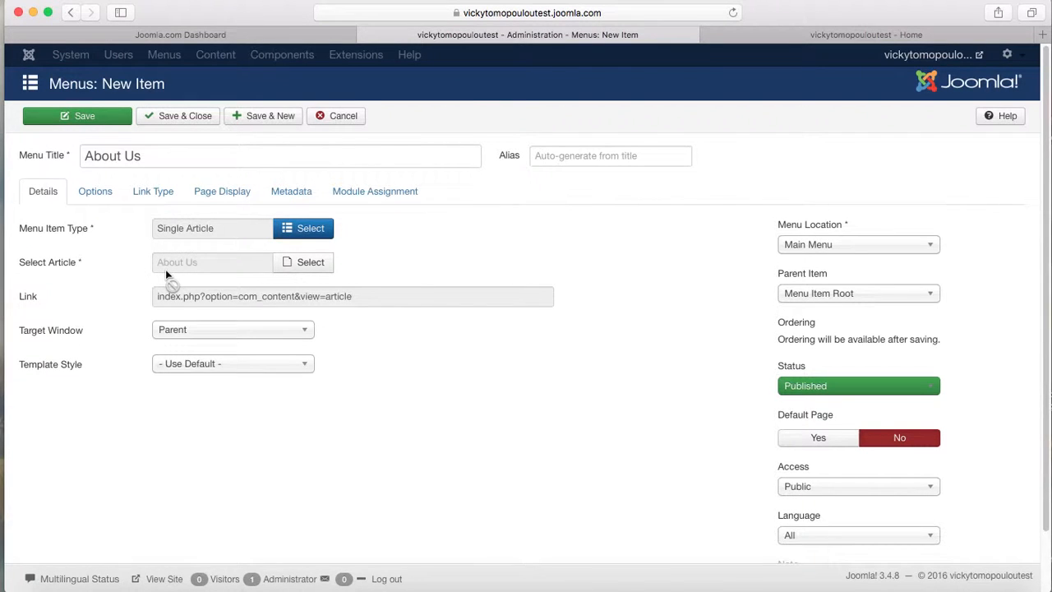
{"action": "left_click", "coordinate": [195, 122]}
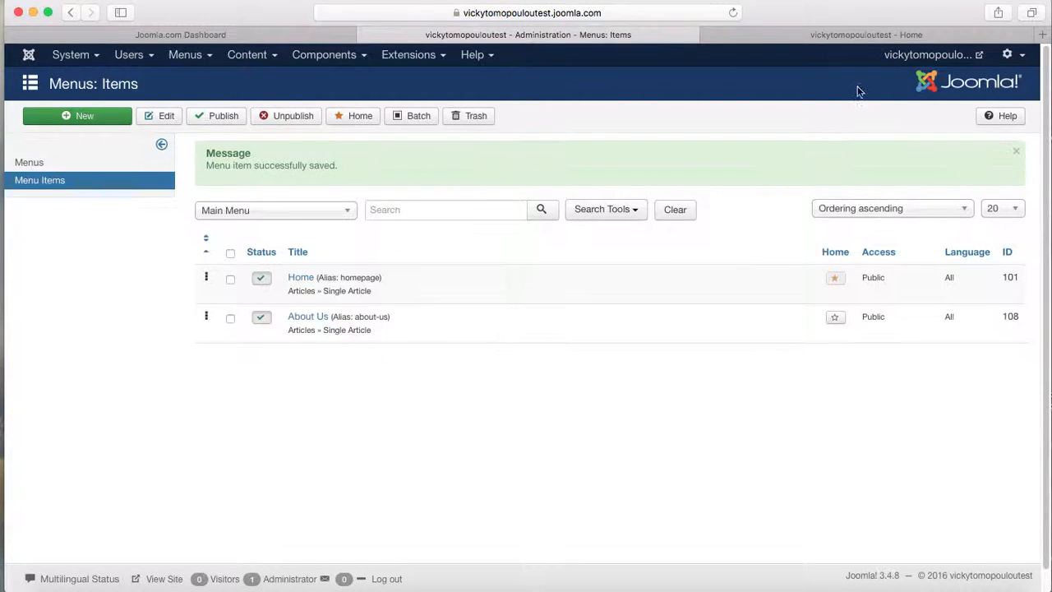
Step: Check the website's menu and view its About Us page, then return to the administration area
{"action": "left_click", "coordinate": [865, 37]}
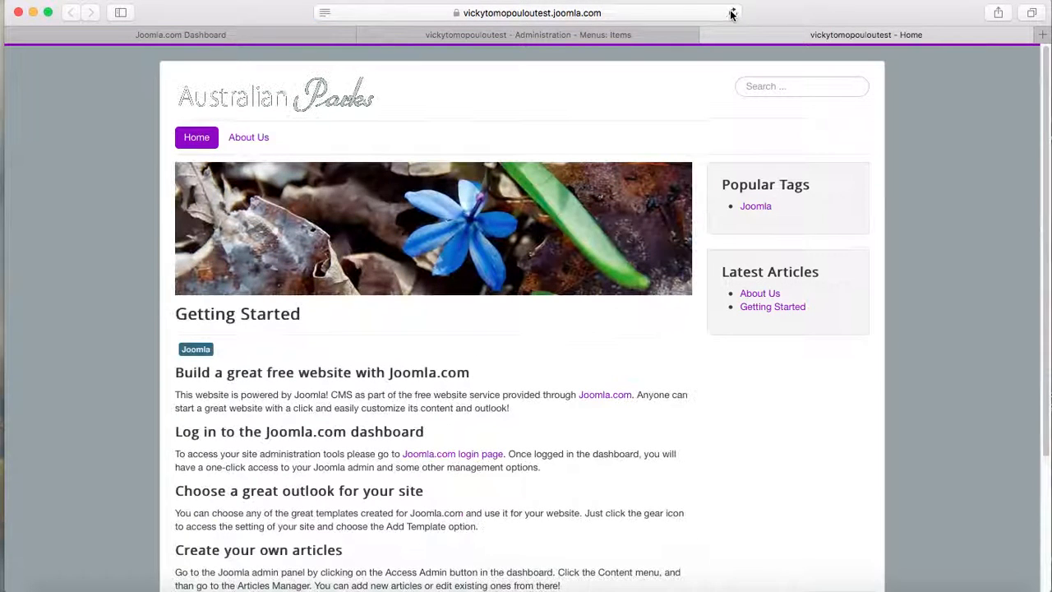
{"action": "left_click", "coordinate": [251, 139]}
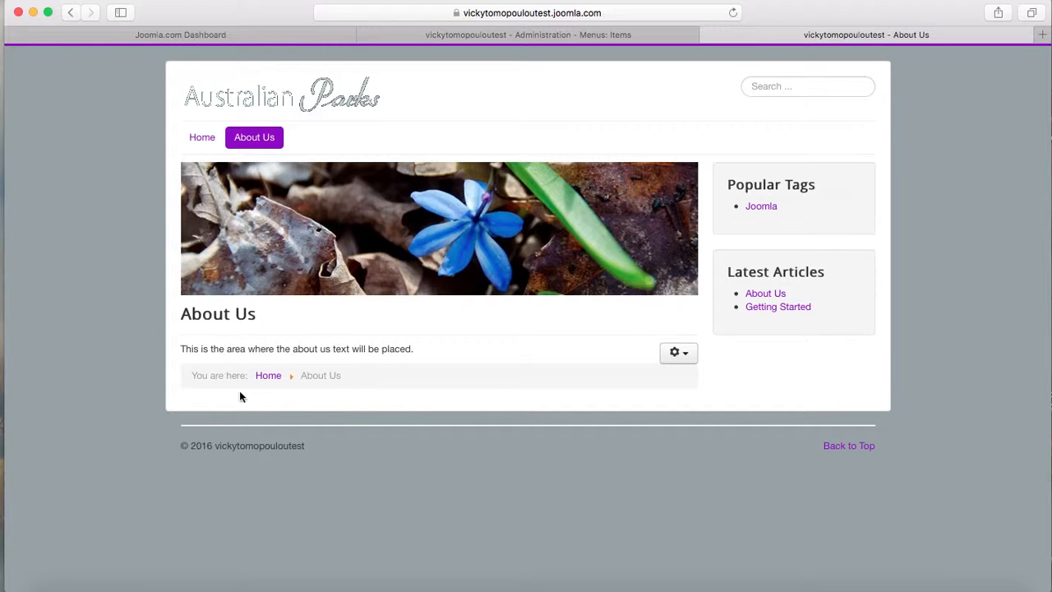
{"action": "left_click", "coordinate": [547, 35]}
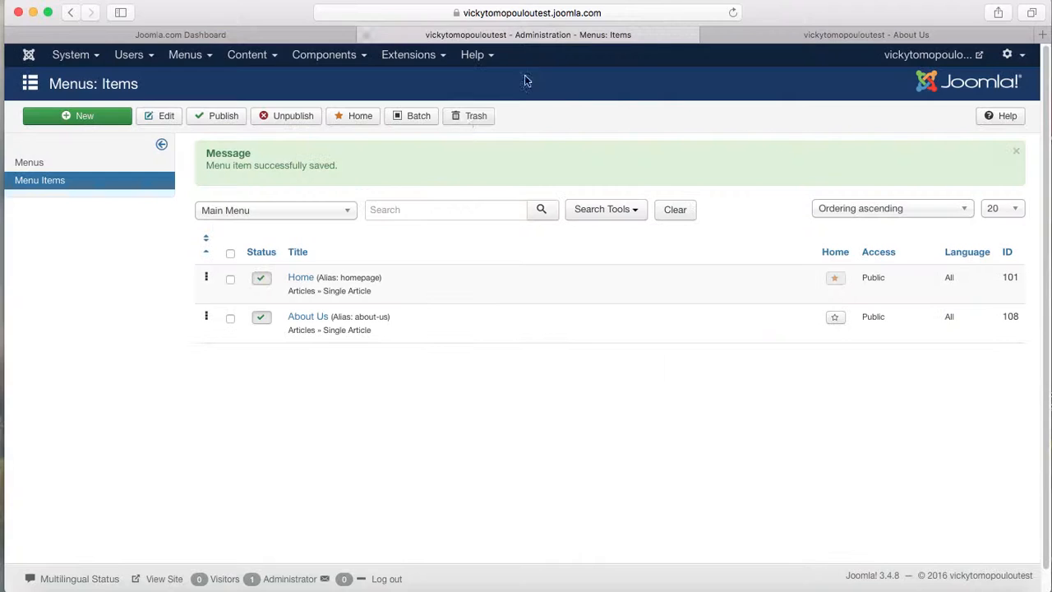
Step: Open the About Us article from the article list for editing
{"action": "left_click", "coordinate": [247, 61]}
{"action": "left_click", "coordinate": [253, 80]}
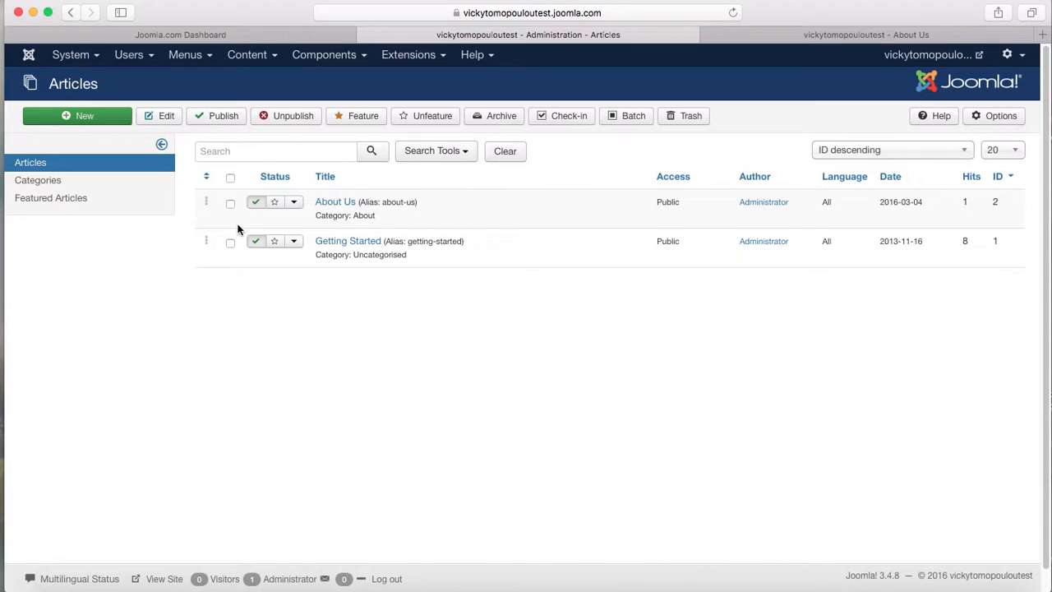
{"action": "left_click", "coordinate": [341, 204]}
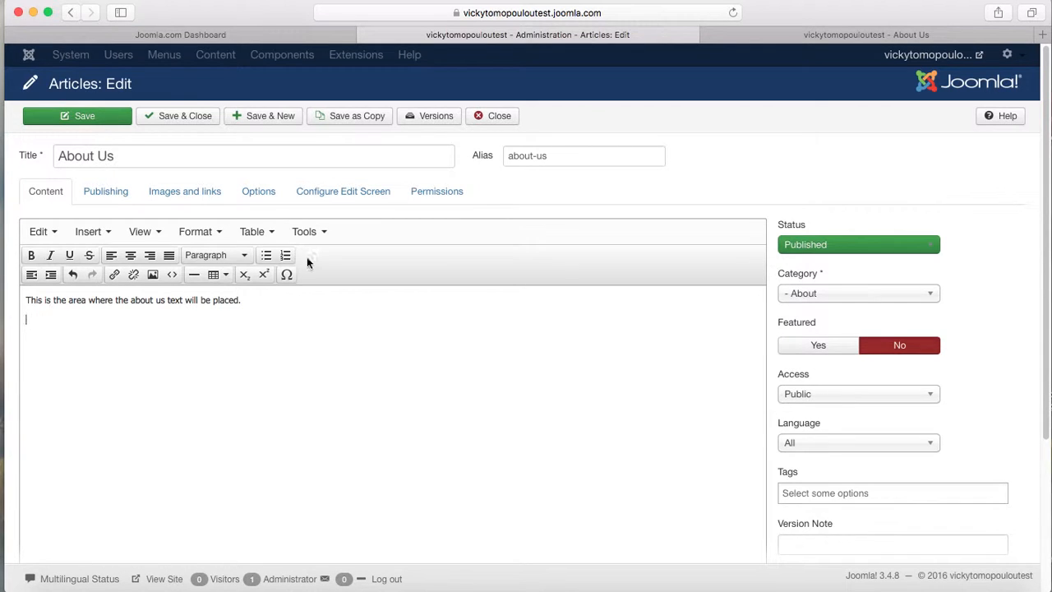
Step: Insert the 800px_crad... image from the sampledata/parks/landscape folder below the article's text, then save and close the article
{"action": "scroll", "coordinate": [1043, 176], "scroll_direction": "down", "scroll_amount": 5}
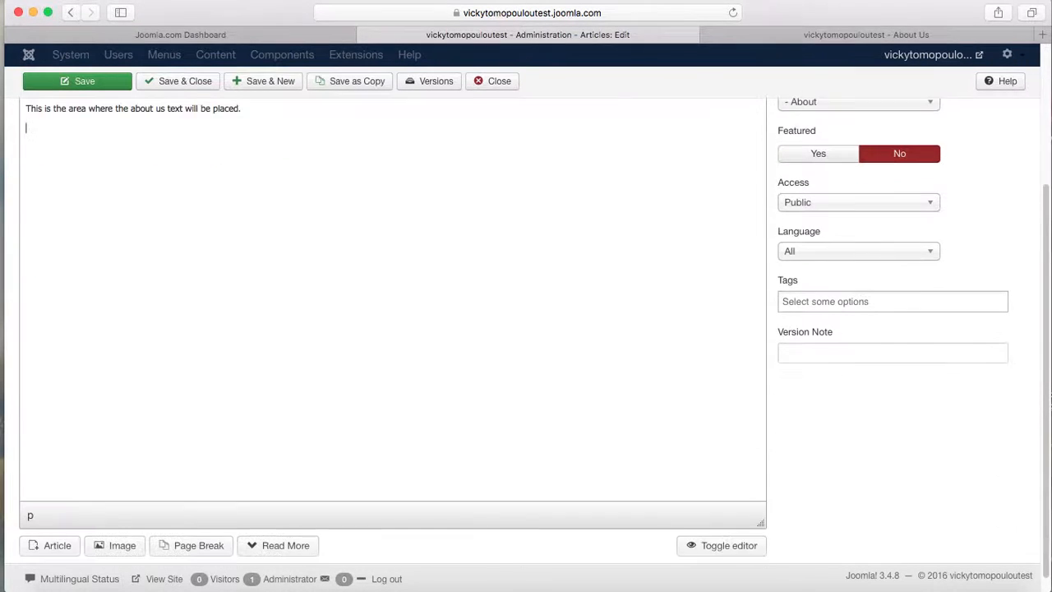
{"action": "left_click", "coordinate": [121, 530]}
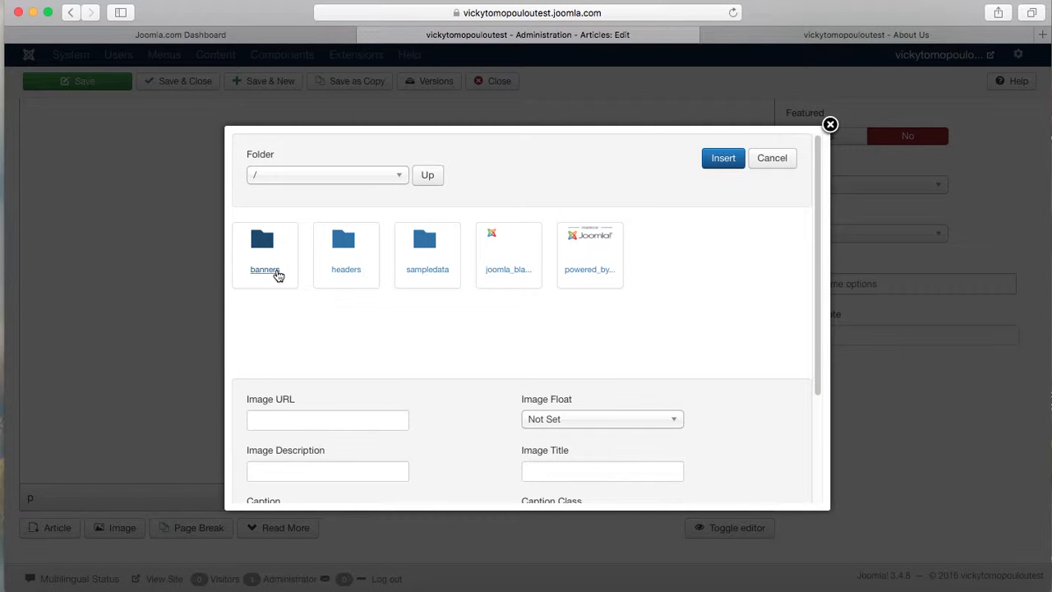
{"action": "left_click", "coordinate": [430, 276]}
{"action": "left_click", "coordinate": [346, 269]}
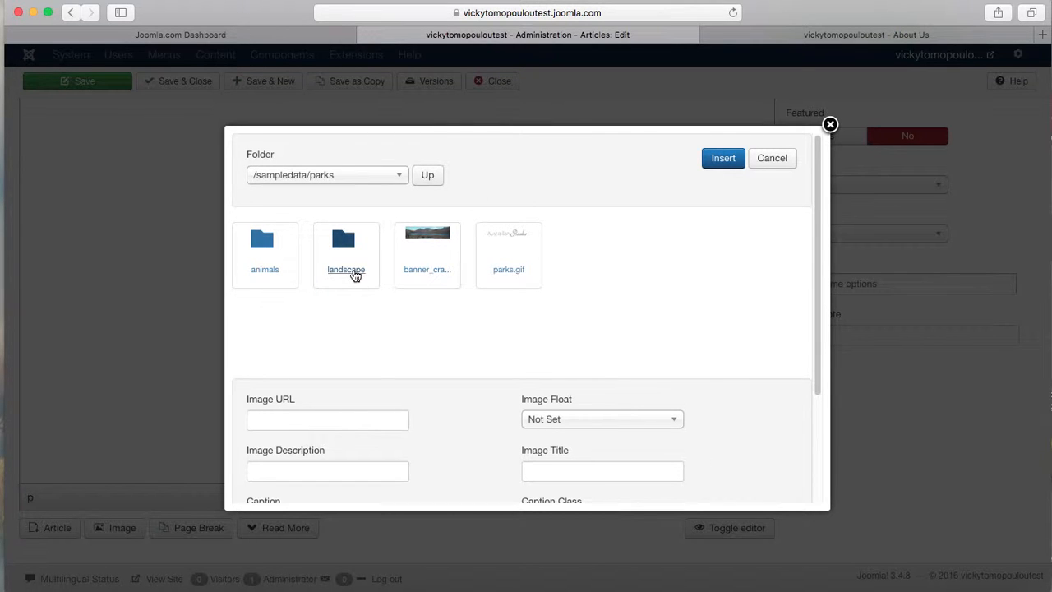
{"action": "left_click", "coordinate": [355, 276]}
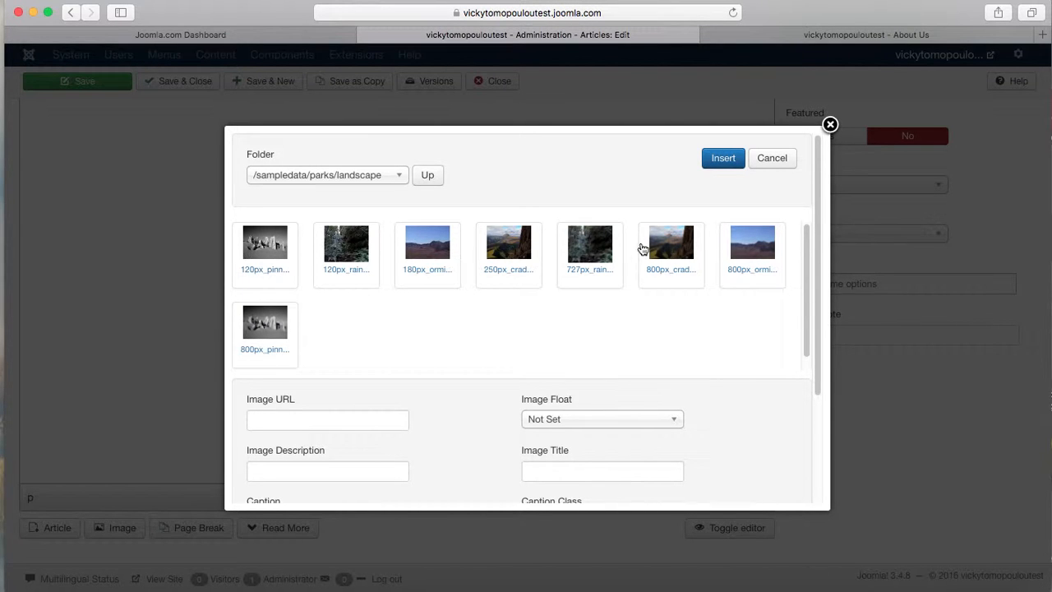
{"action": "left_click", "coordinate": [672, 249]}
{"action": "left_click", "coordinate": [723, 159]}
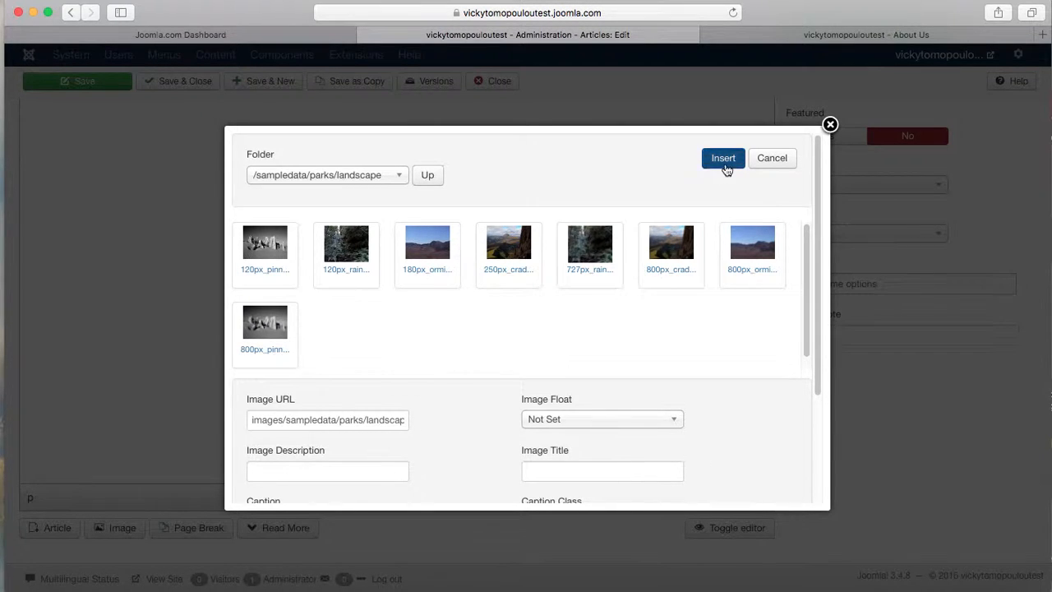
{"action": "scroll", "coordinate": [688, 348], "scroll_direction": "up", "scroll_amount": 5}
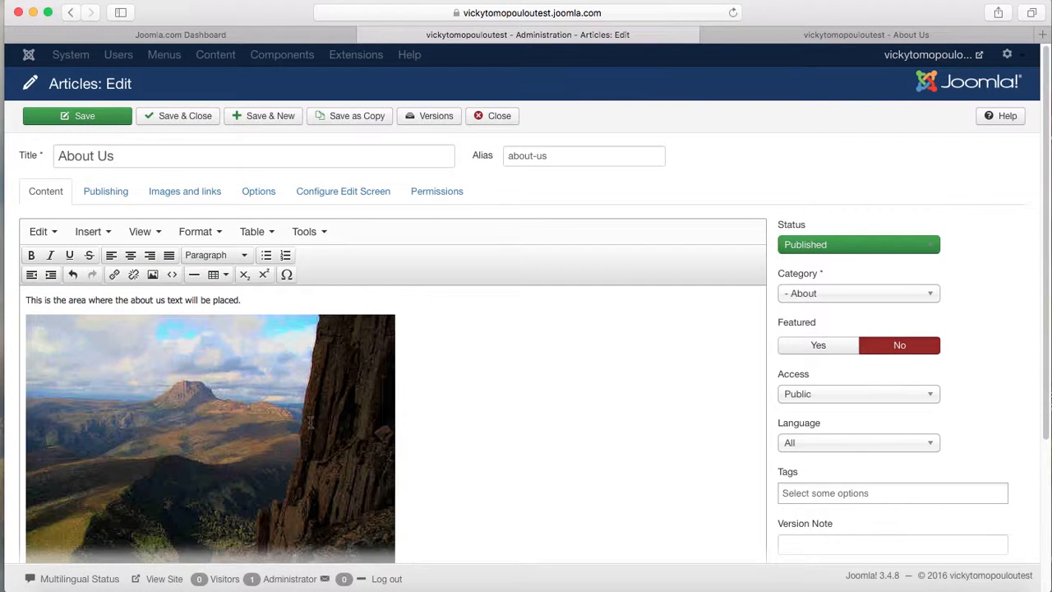
{"action": "left_click", "coordinate": [186, 118]}
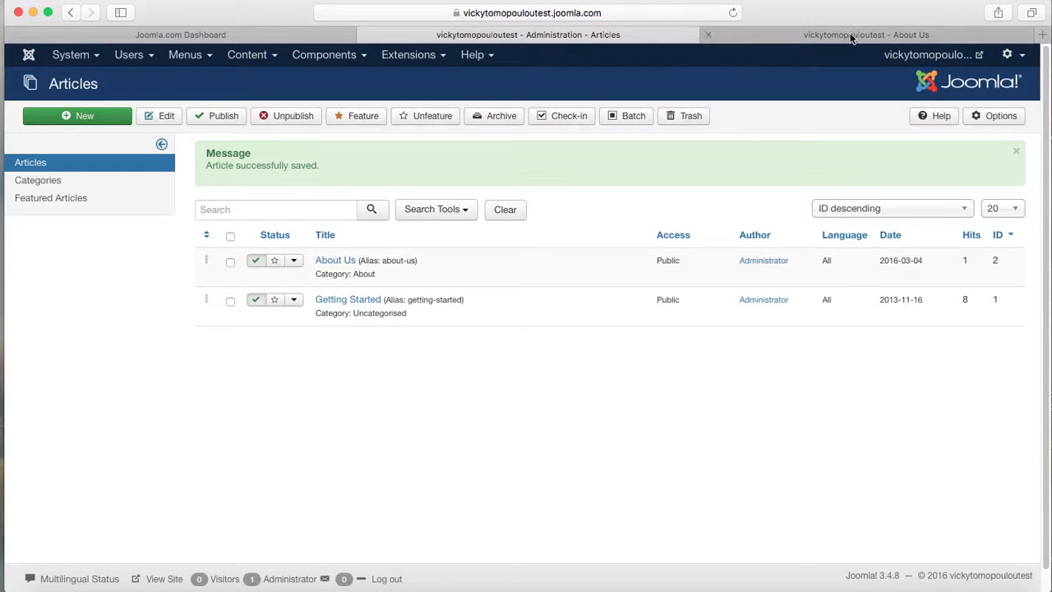
Step: Reload the website's About Us page and examine the inserted image
{"action": "left_click", "coordinate": [851, 37]}
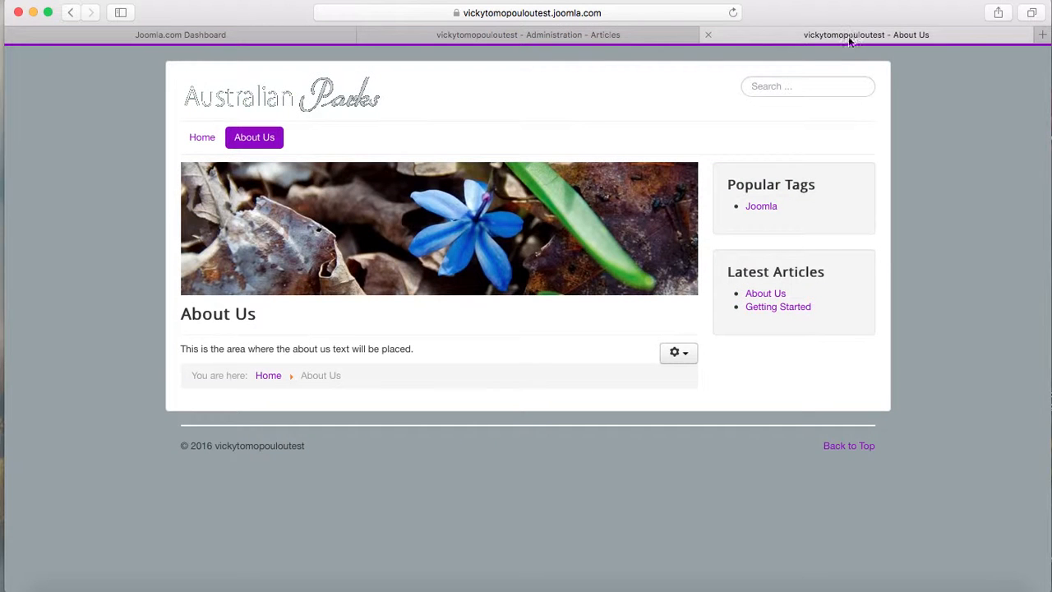
{"action": "left_click", "coordinate": [733, 15]}
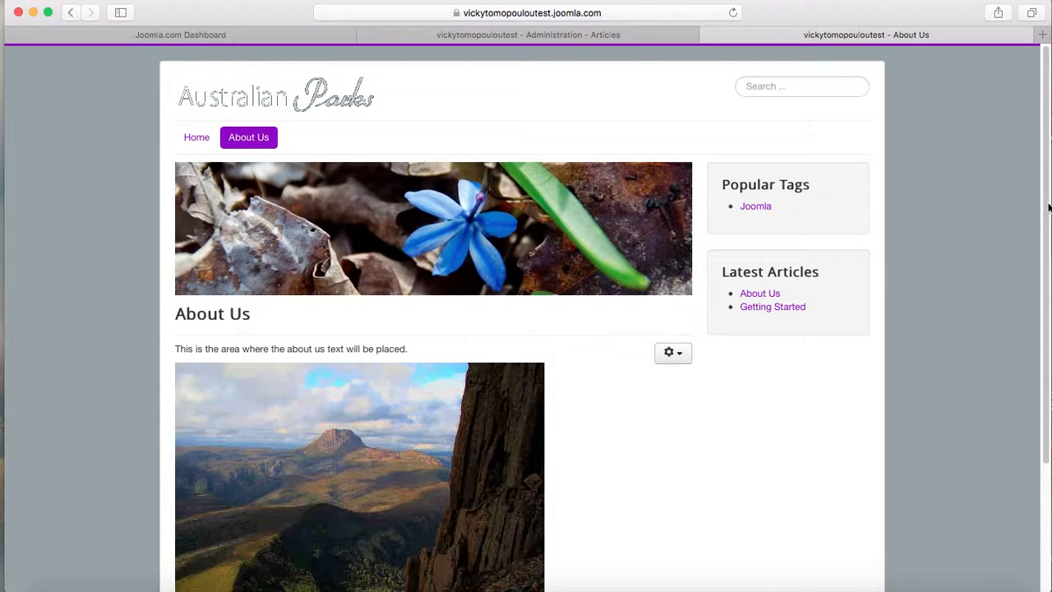
{"action": "scroll", "coordinate": [1048, 207], "scroll_direction": "down", "scroll_amount": 5}
{"action": "scroll", "coordinate": [1049, 447], "scroll_direction": "up", "scroll_amount": 5}
Step: Return to the administration area and open the About Us article to examine its text editor's tools, then close it
{"action": "left_click", "coordinate": [510, 36]}
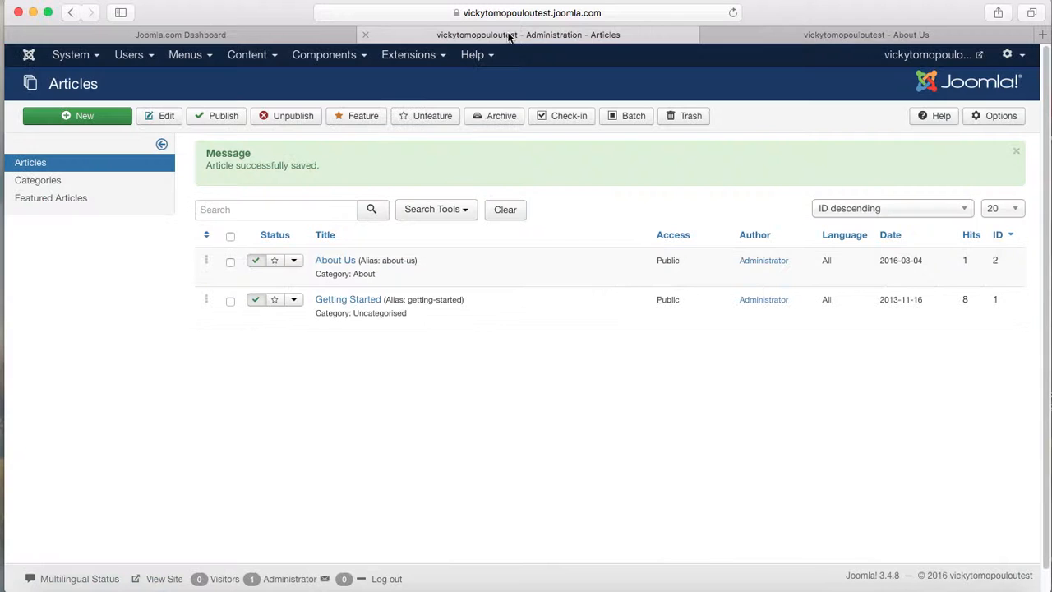
{"action": "left_click", "coordinate": [333, 260]}
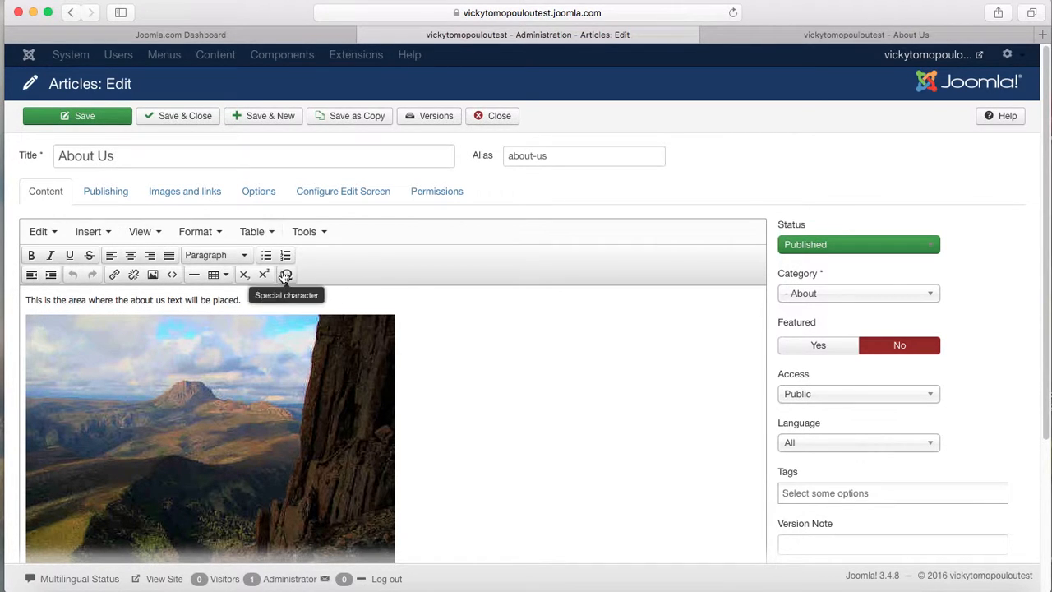
{"action": "left_click", "coordinate": [482, 122]}
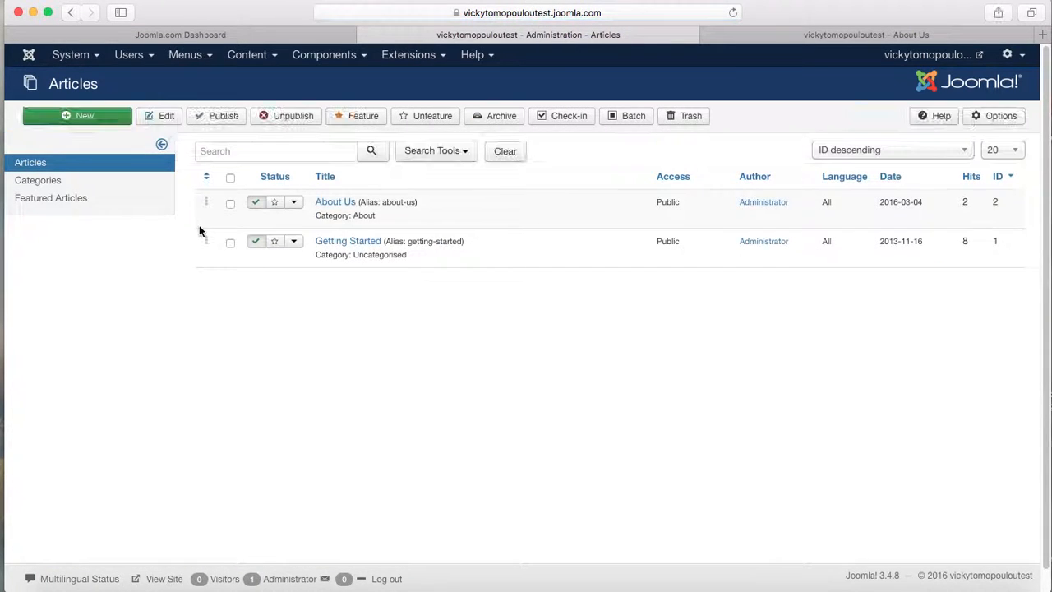
Step: Set the Functionality of the Editor - TinyMCE plugin to Extended, then save and close the plugin
{"action": "left_click", "coordinate": [413, 59]}
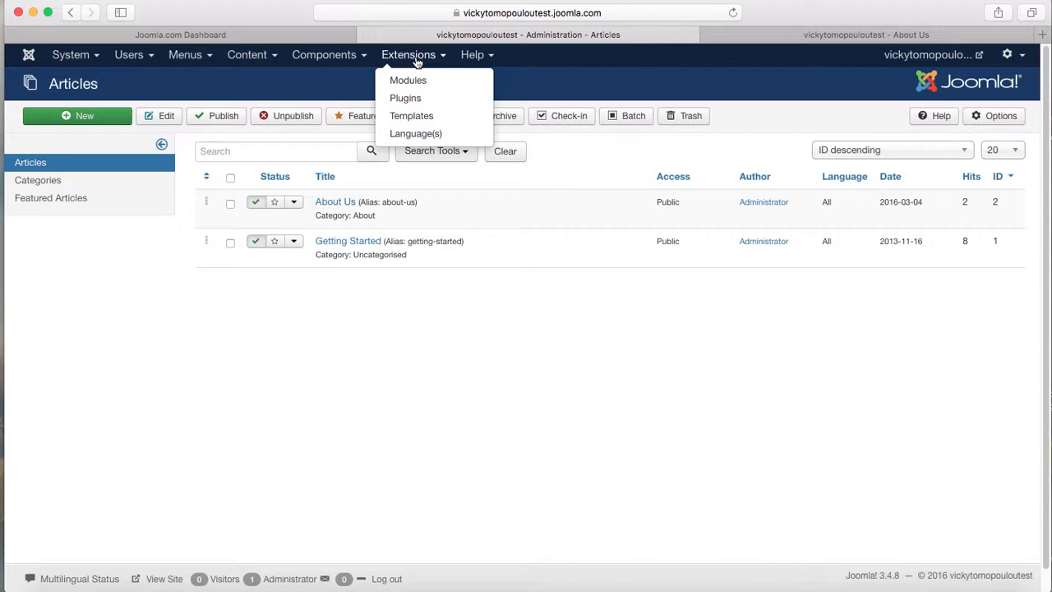
{"action": "left_click", "coordinate": [402, 98]}
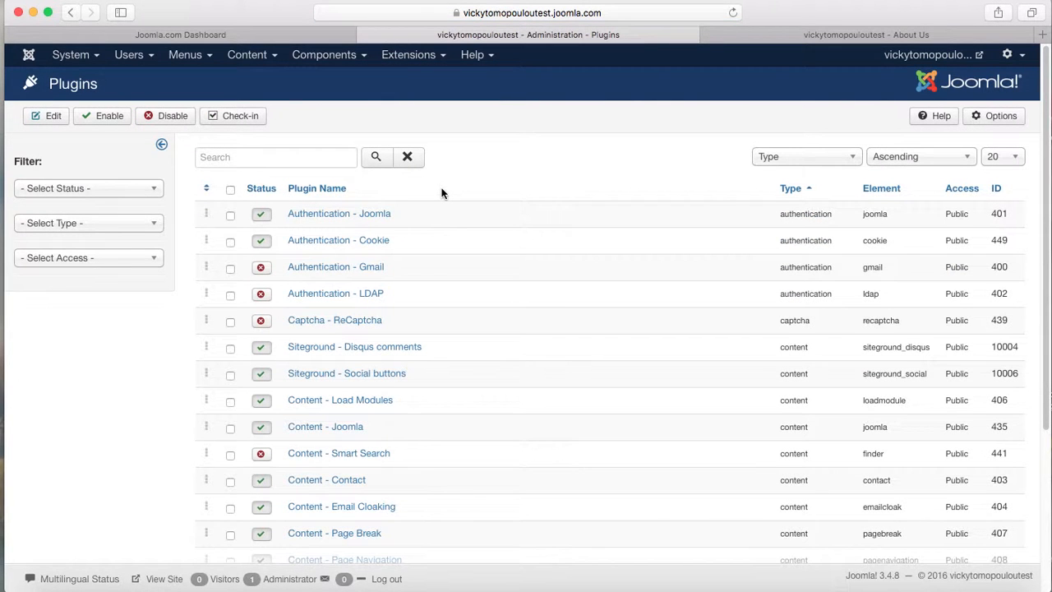
{"action": "left_click_drag", "start_coordinate": [1047, 123], "coordinate": [1046, 237]}
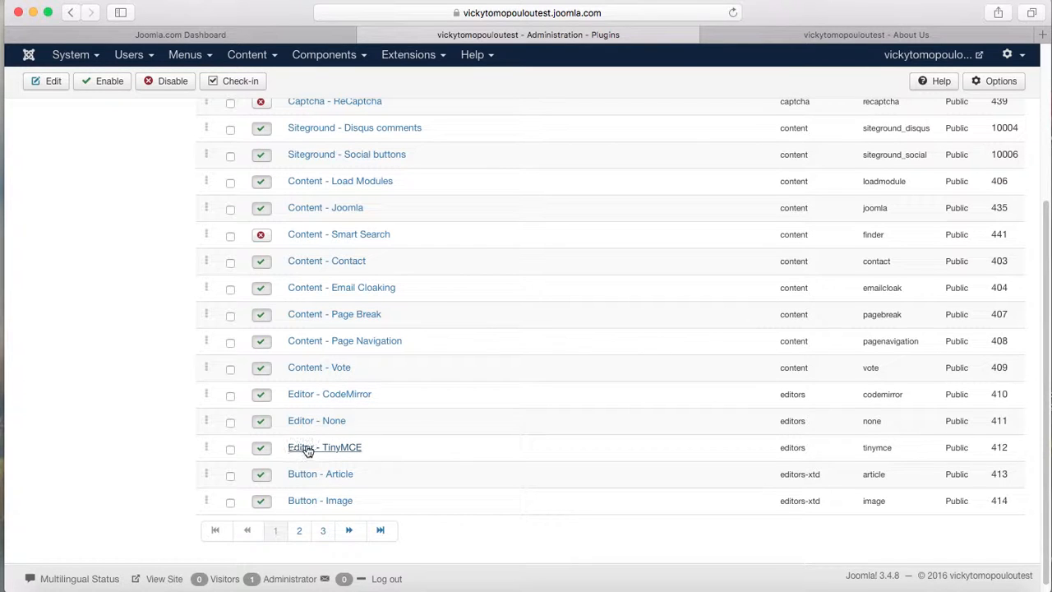
{"action": "left_click", "coordinate": [304, 447]}
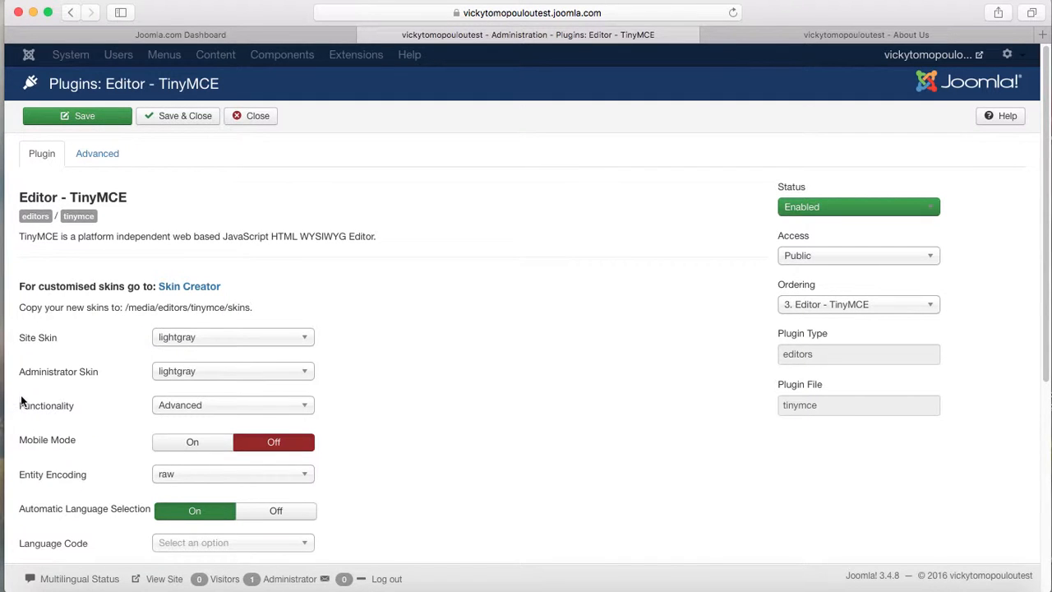
{"action": "mouse_move", "coordinate": [31, 415]}
{"action": "left_click", "coordinate": [212, 407]}
{"action": "left_click", "coordinate": [188, 460]}
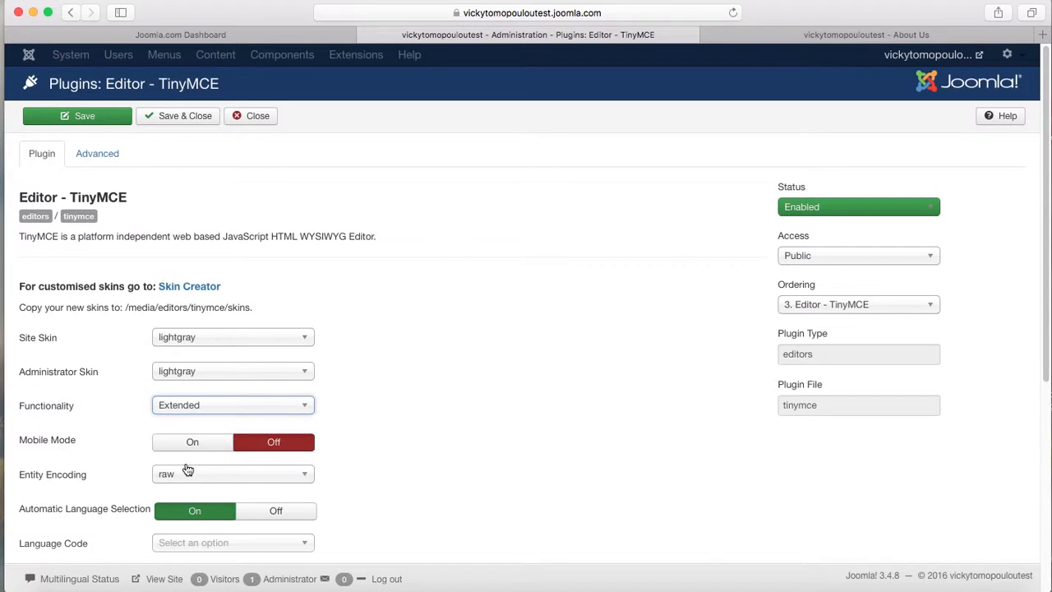
{"action": "left_click", "coordinate": [187, 117]}
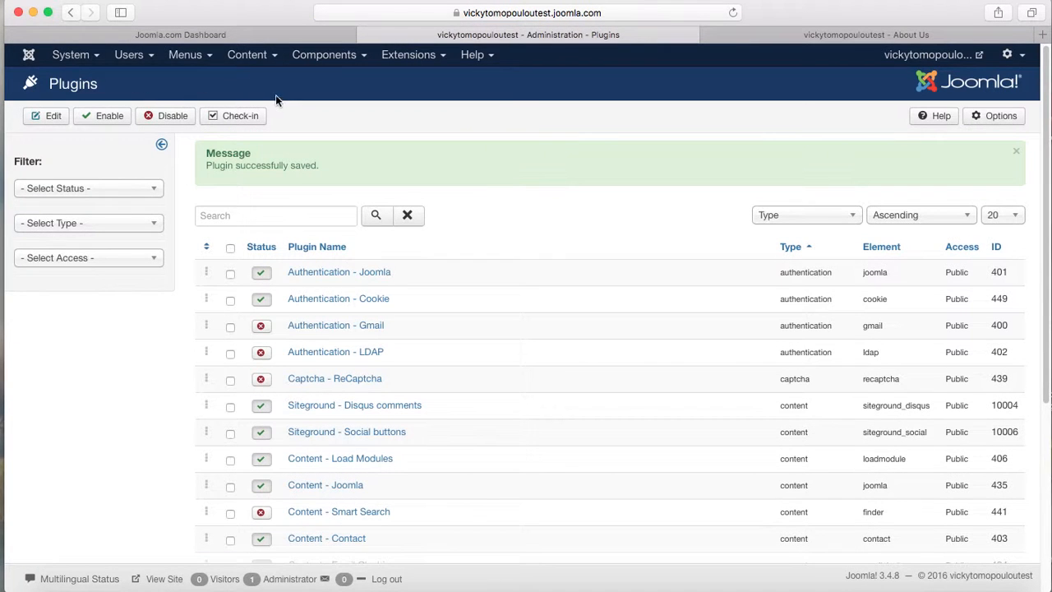
Step: Reopen the About Us article for editing and examine the editor's extended tools
{"action": "left_click", "coordinate": [247, 54]}
{"action": "left_click", "coordinate": [244, 82]}
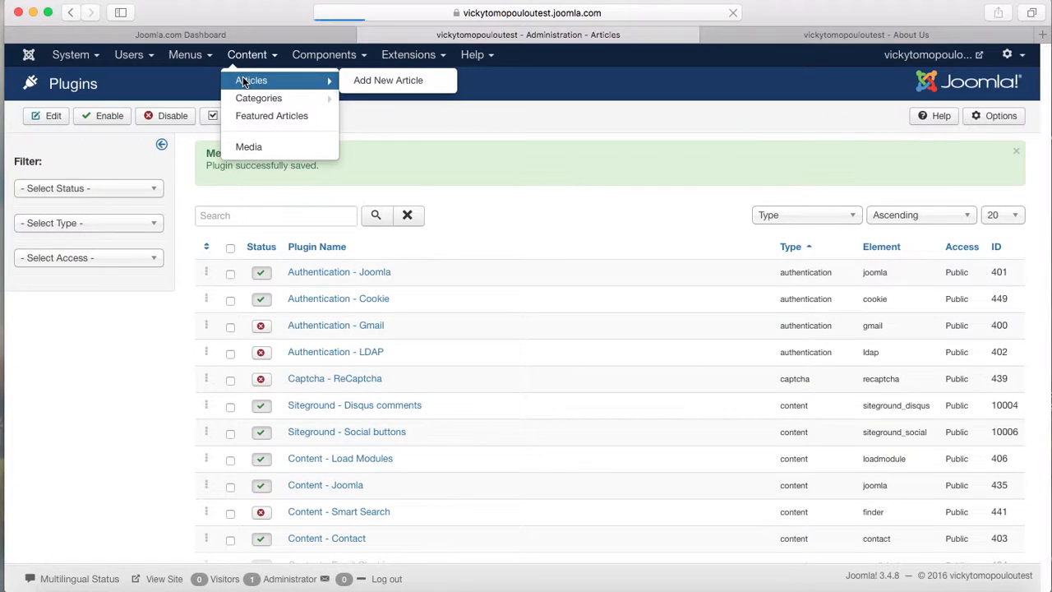
{"action": "left_click", "coordinate": [334, 202]}
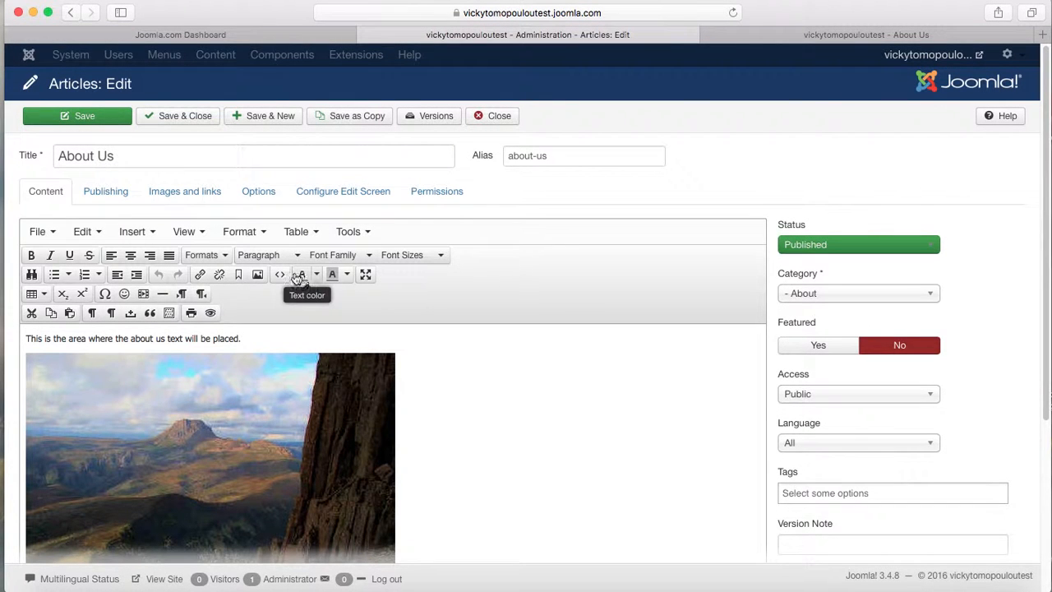
{"action": "left_click_drag", "start_coordinate": [90, 340], "coordinate": [113, 339]}
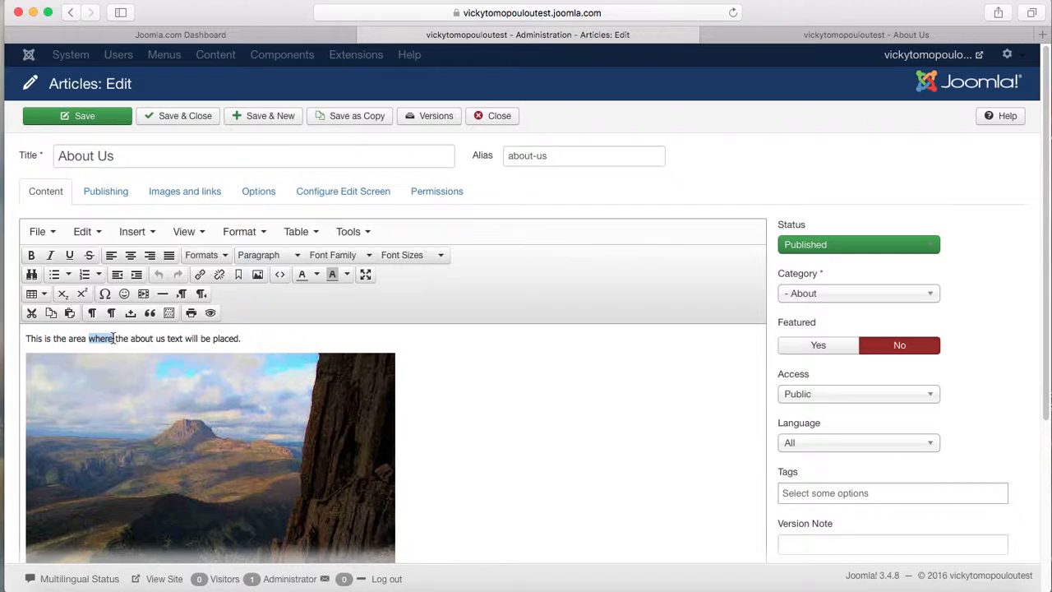
{"action": "left_click", "coordinate": [200, 277]}
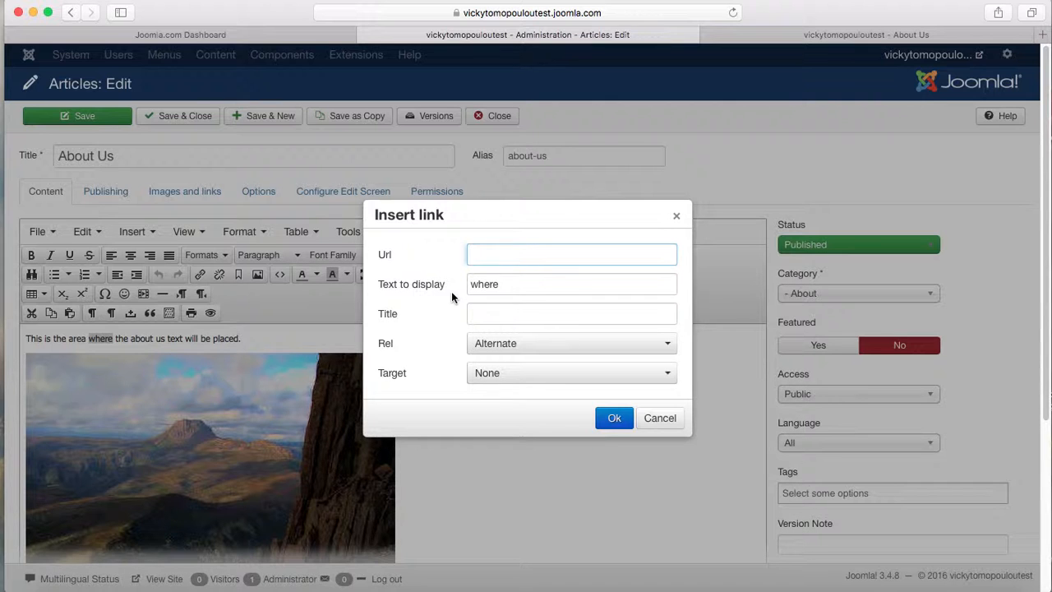
{"action": "type", "text": "www.google.com"}
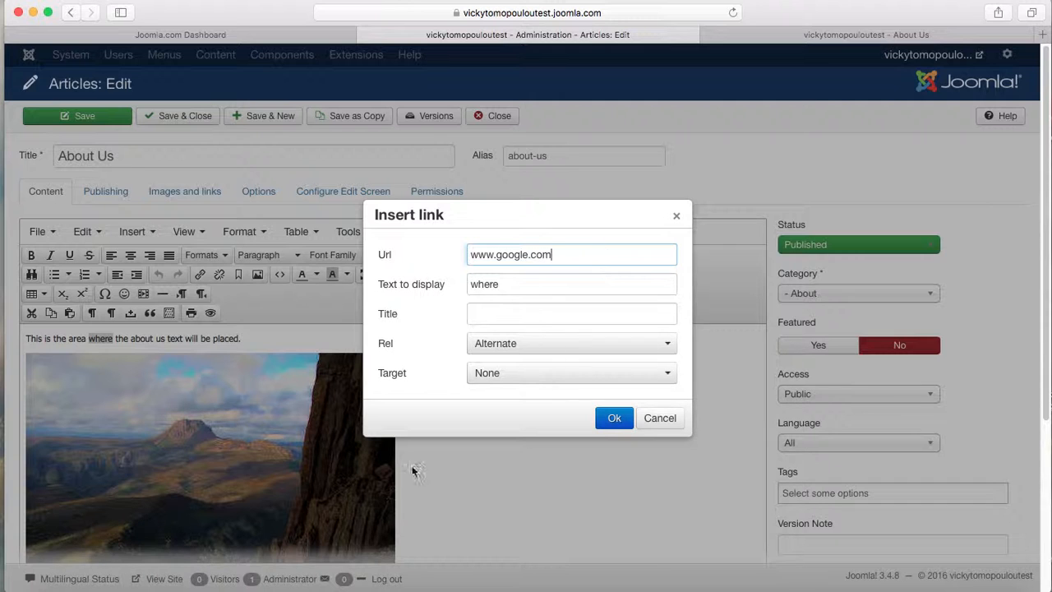
{"action": "left_click", "coordinate": [502, 375]}
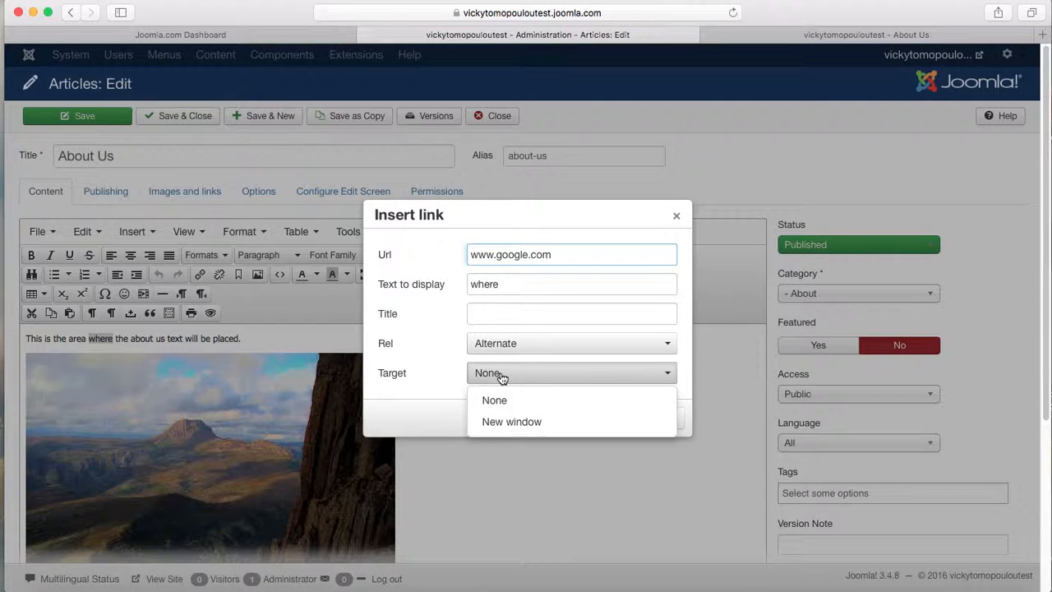
{"action": "left_click", "coordinate": [498, 427]}
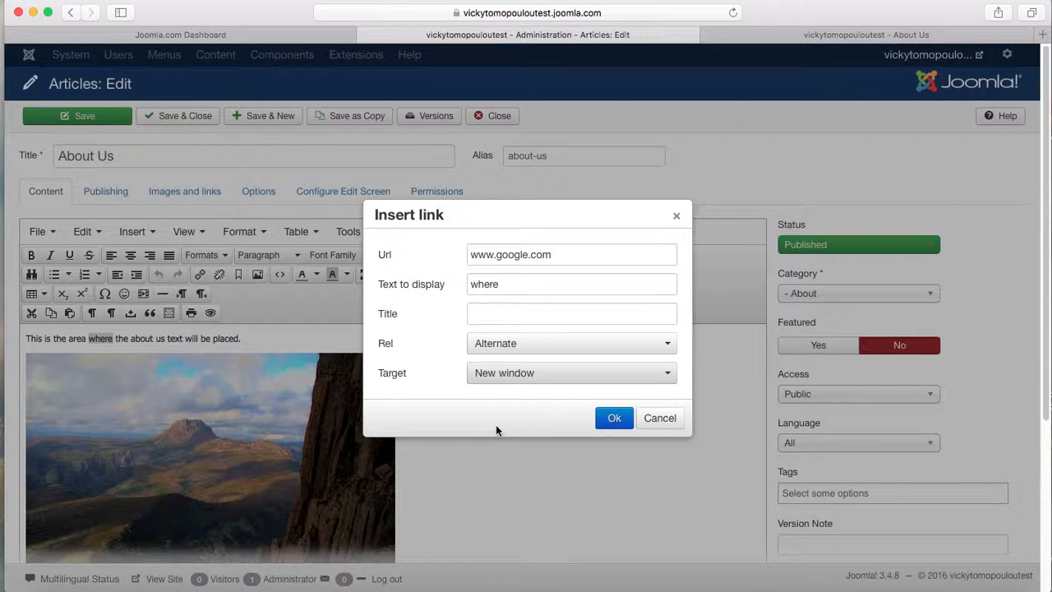
{"action": "left_click", "coordinate": [613, 418]}
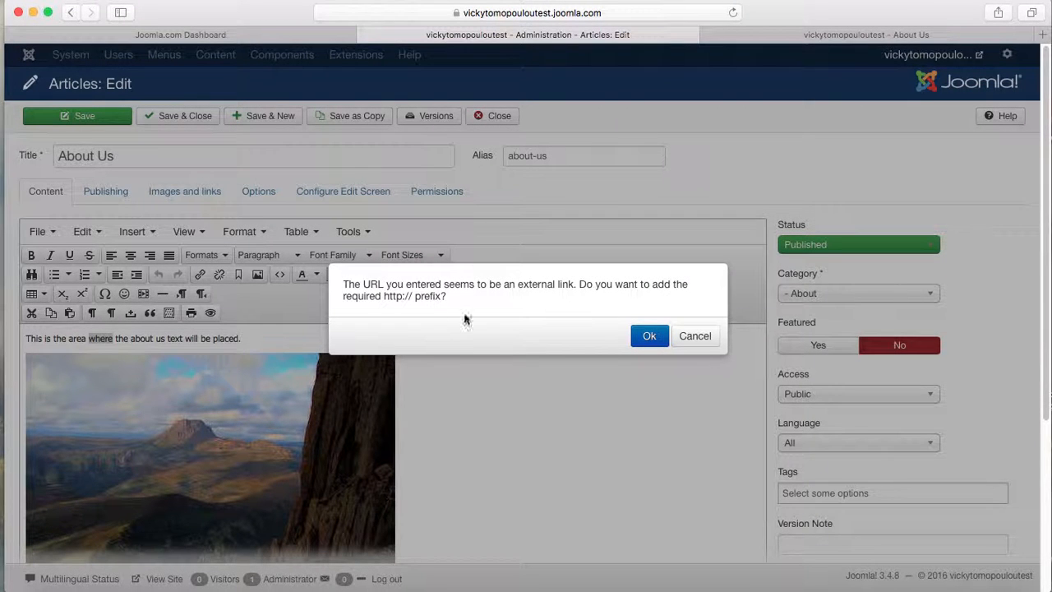
{"action": "left_click", "coordinate": [649, 334]}
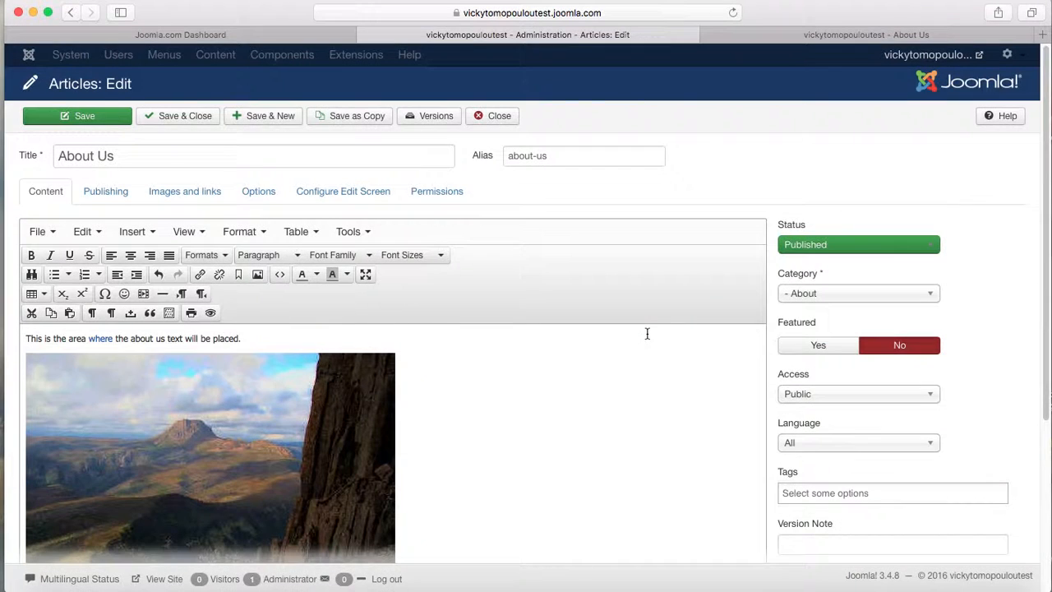
{"action": "left_click", "coordinate": [85, 118]}
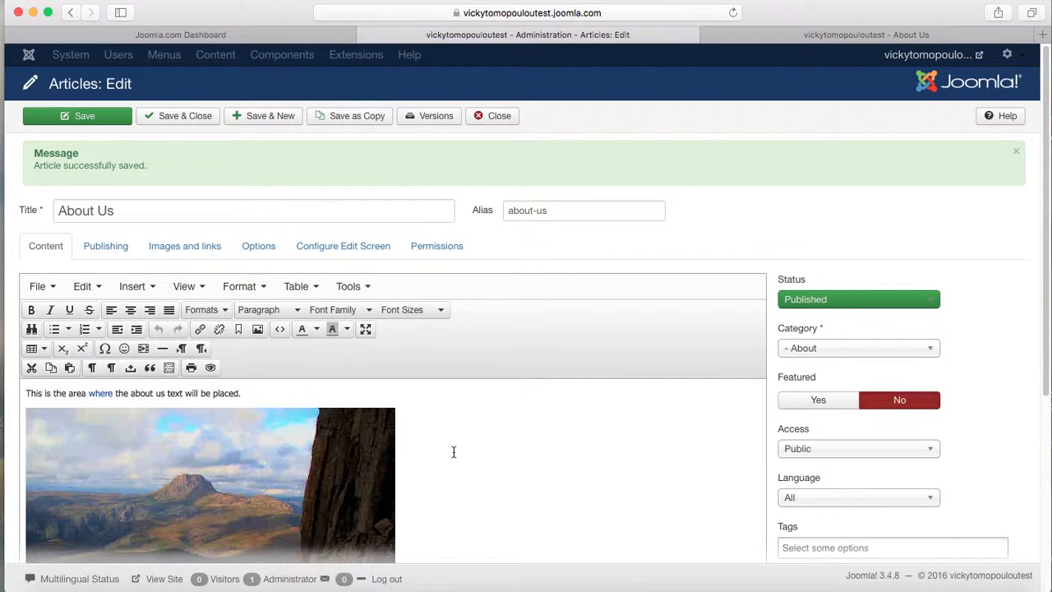
Step: Reload the website's About Us page, test the "where" link, and close the page it opens
{"action": "left_click", "coordinate": [863, 35]}
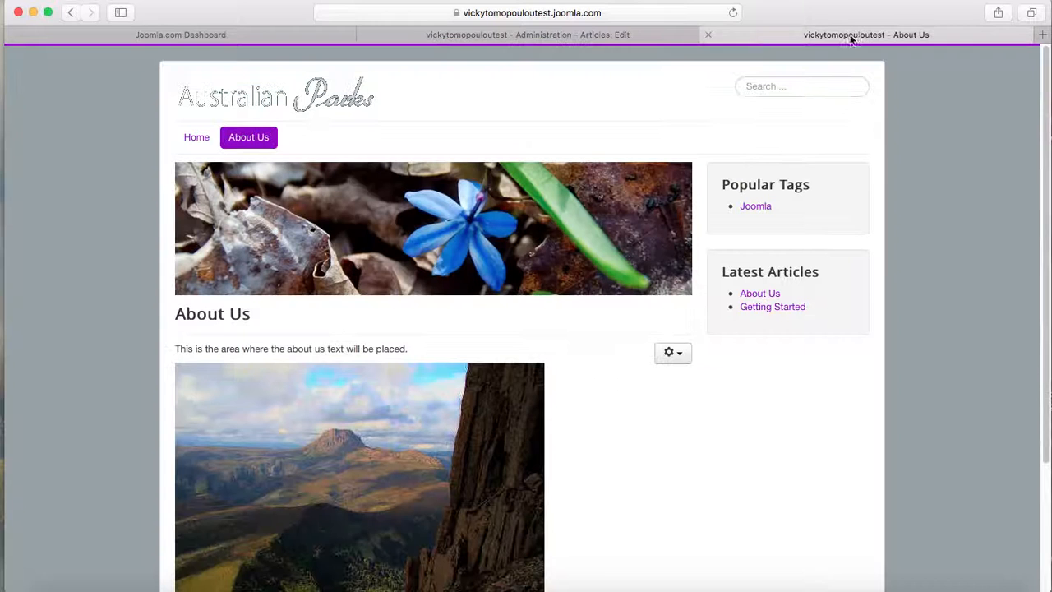
{"action": "left_click", "coordinate": [732, 13]}
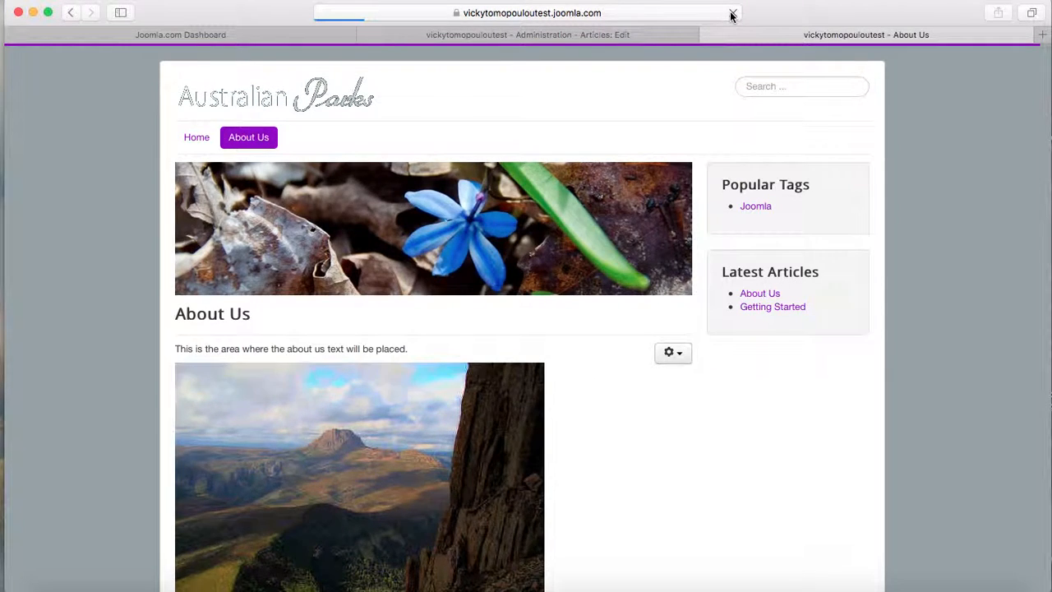
{"action": "left_click", "coordinate": [256, 350]}
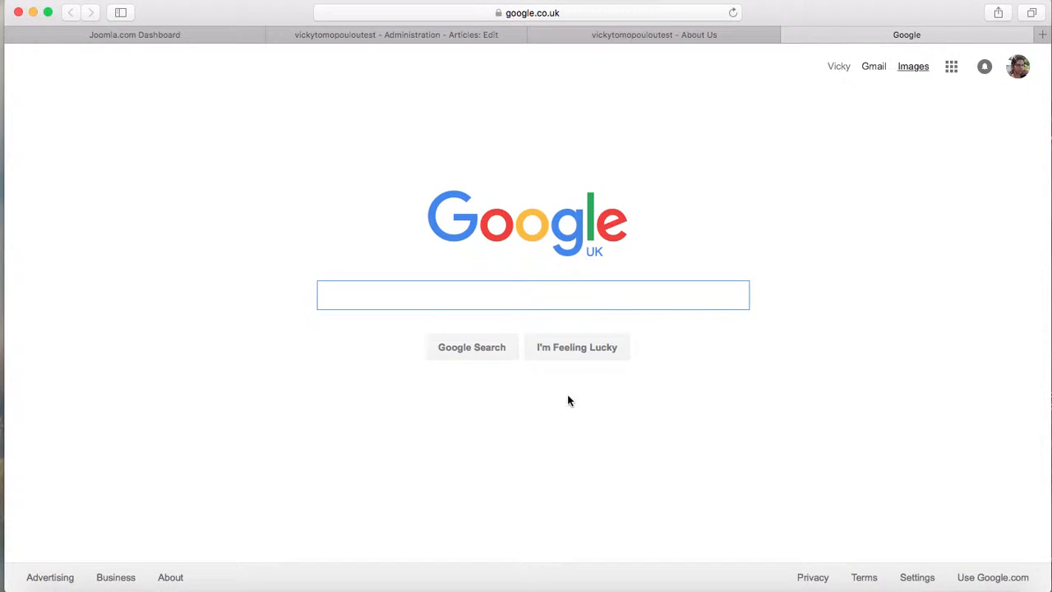
{"action": "left_click", "coordinate": [788, 35]}
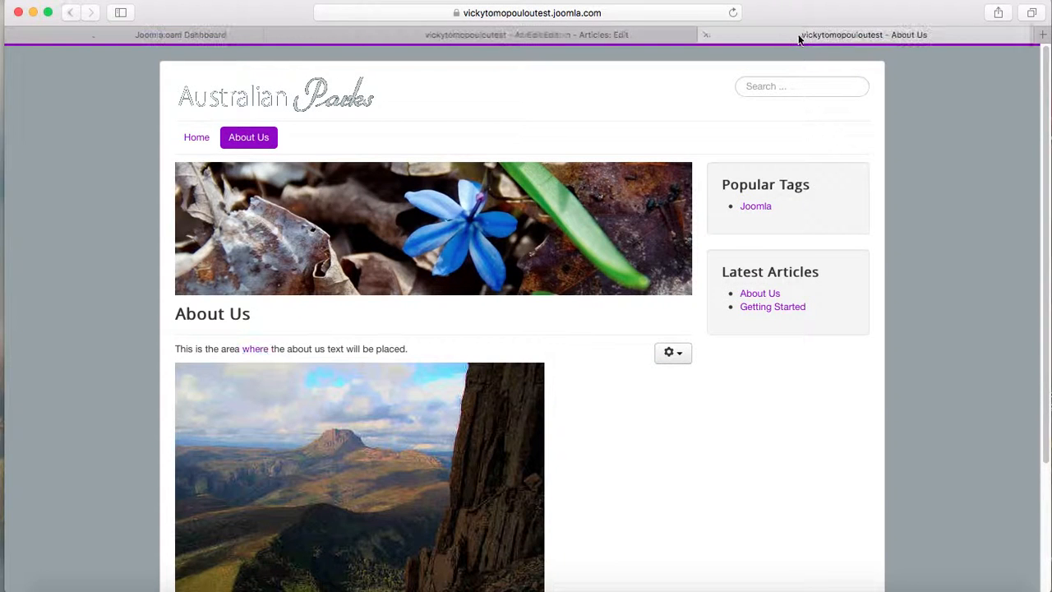